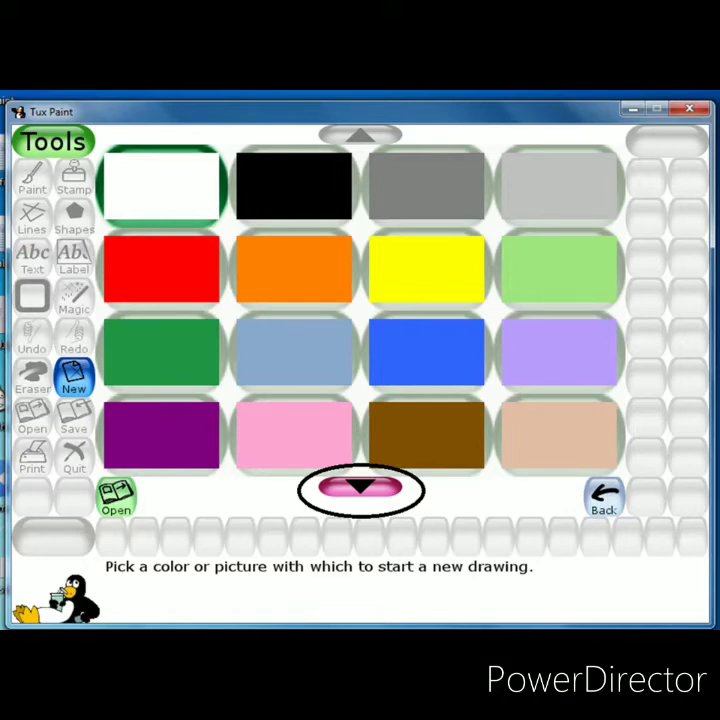
- Start a new drawing from the airplane-and-cloud colouring picture in the starter gallery
left_click(361, 487)
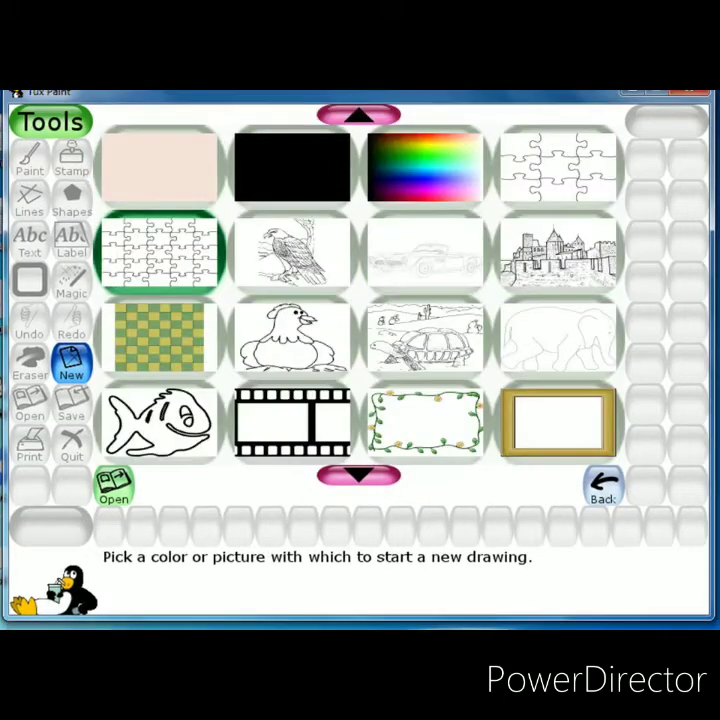
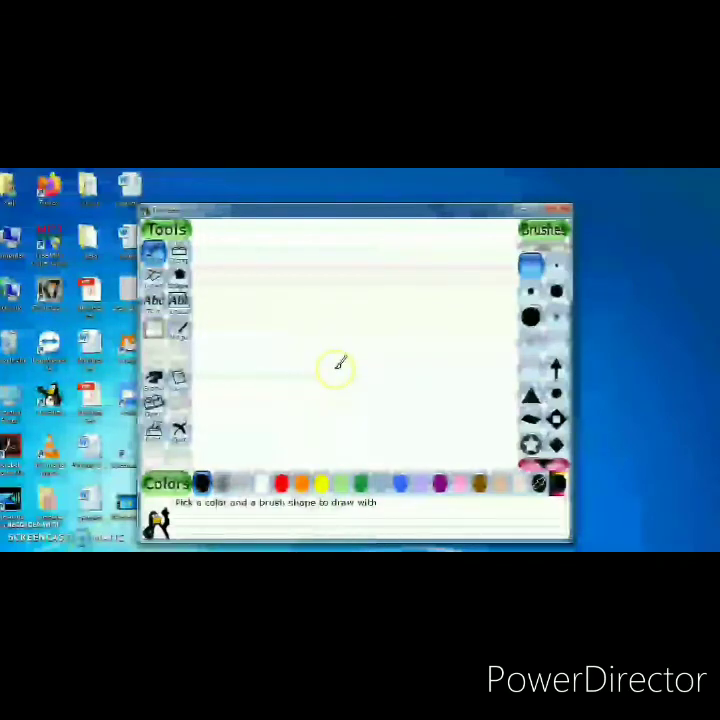
left_click(180, 380)
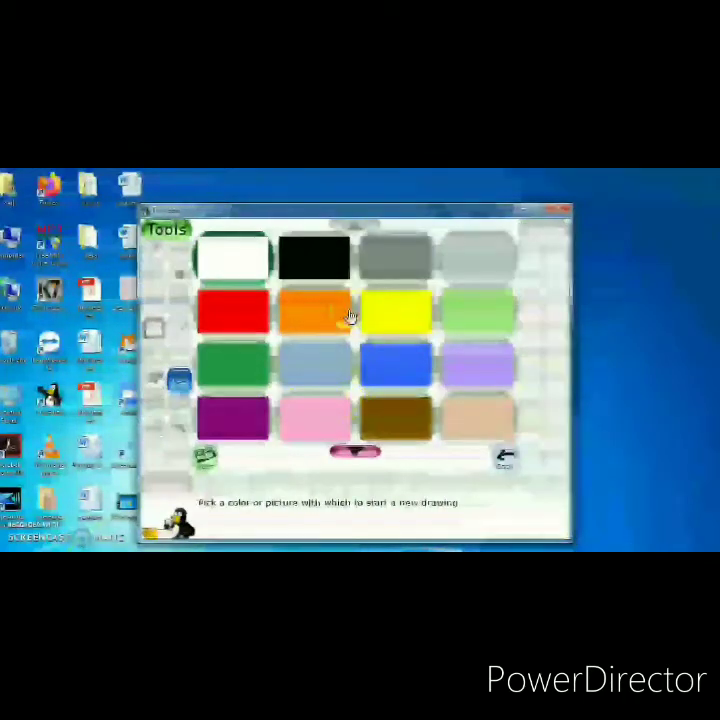
left_click(357, 449)
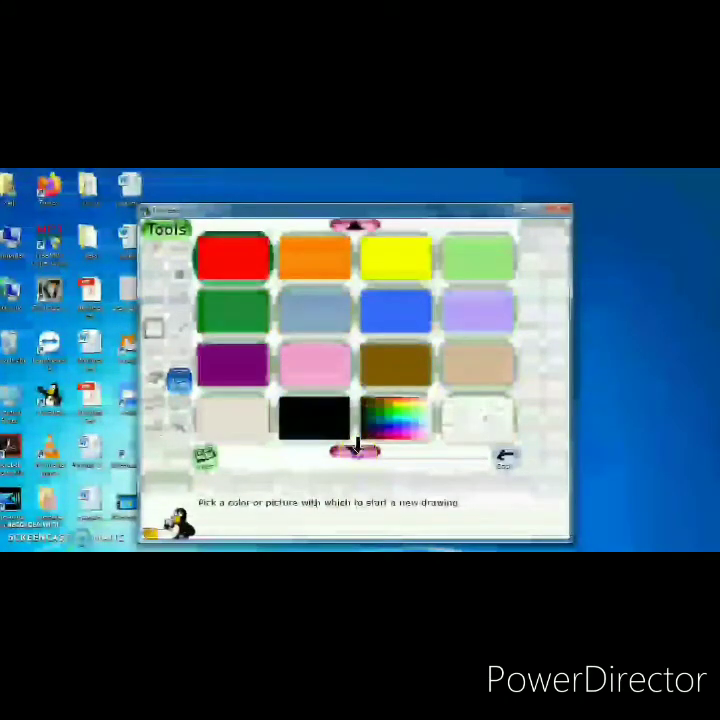
left_click(357, 449)
left_click(357, 449)
left_click(357, 449)
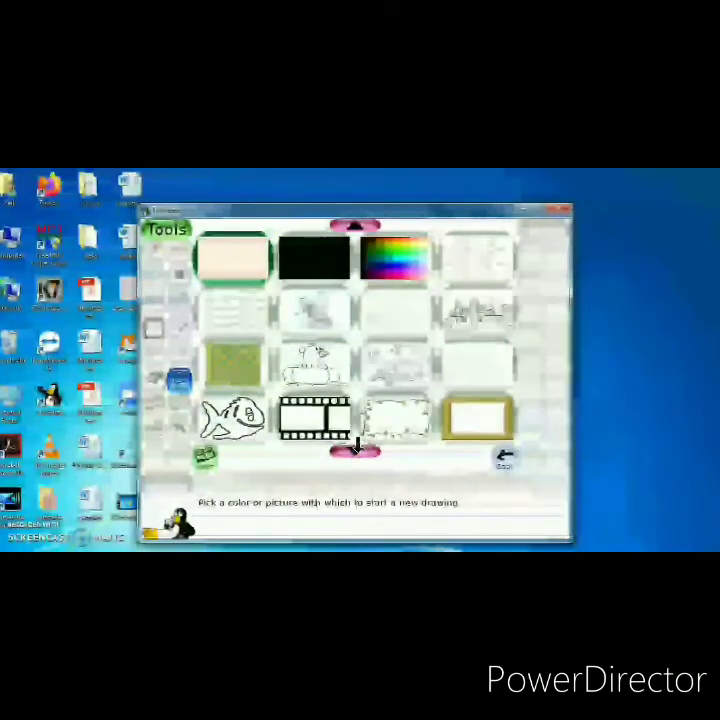
left_click(357, 449)
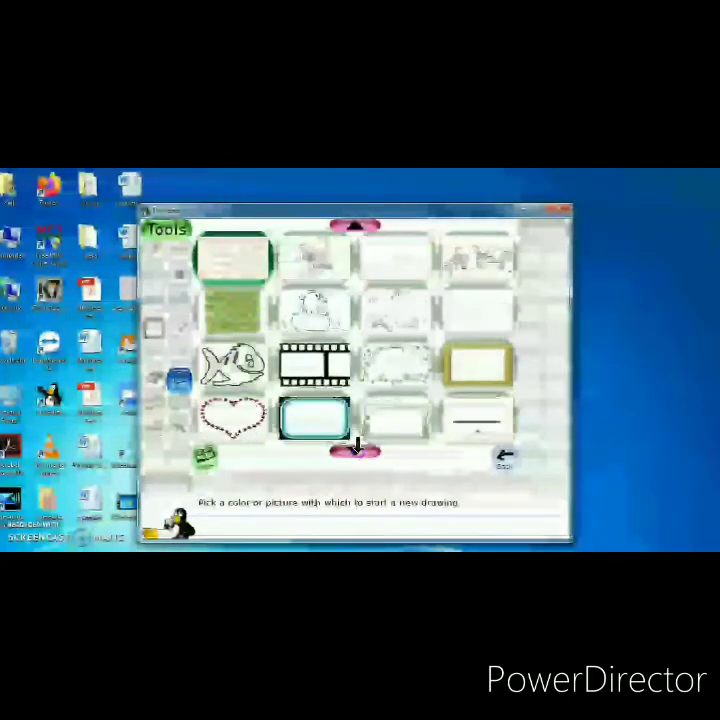
left_click(357, 449)
left_click(357, 449)
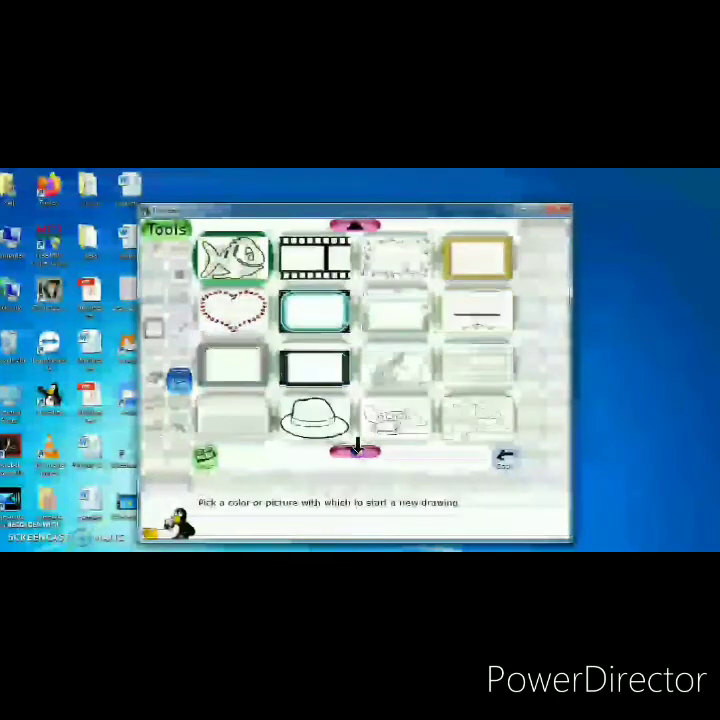
left_click(357, 449)
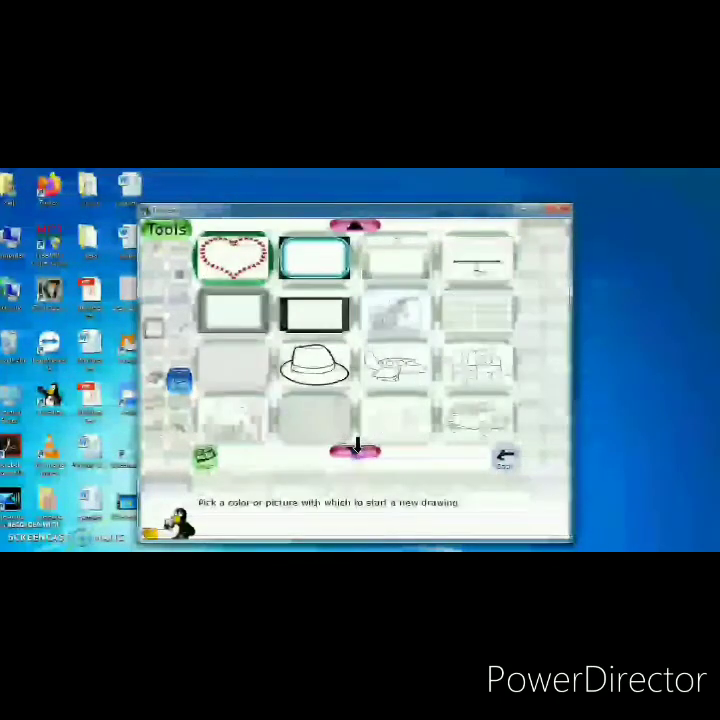
left_click(405, 375)
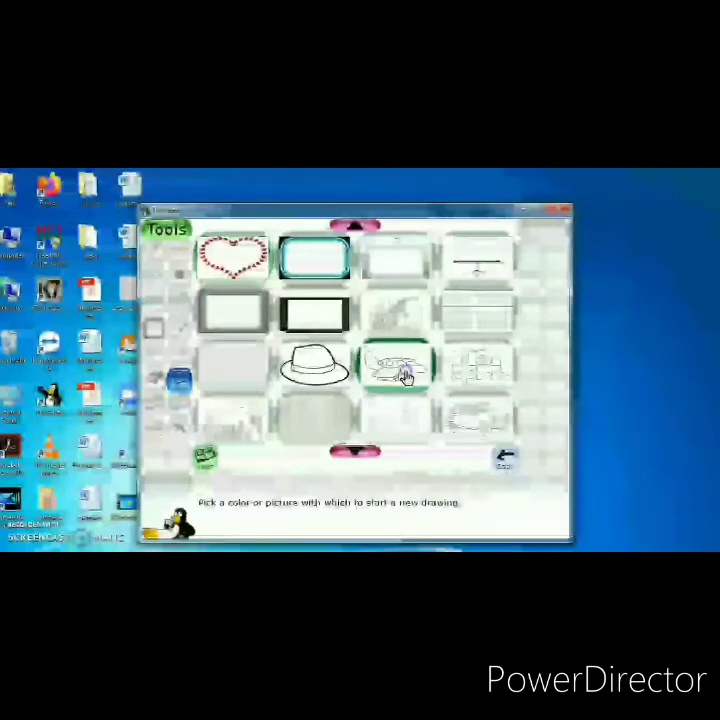
left_click(405, 375)
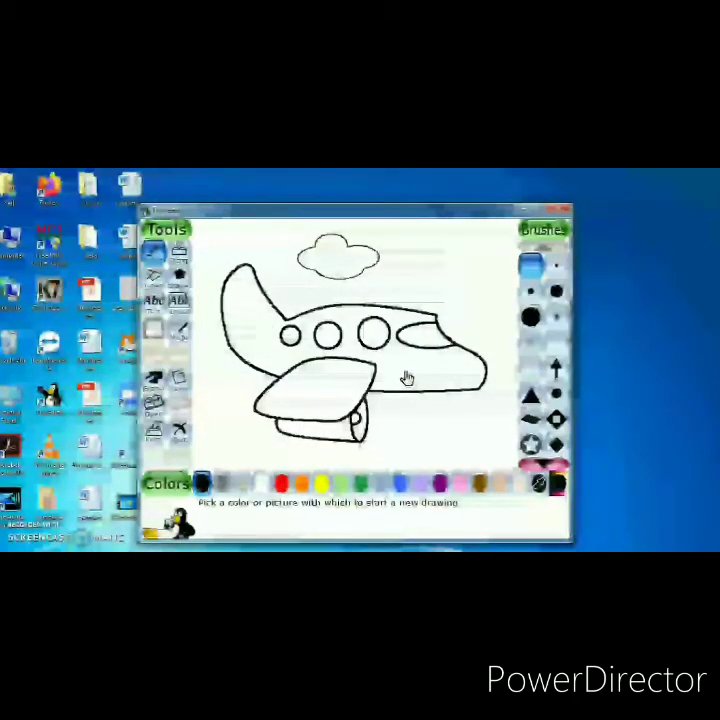
- Fill the airplane's body and tail with red using the Fill magic effect
left_click(178, 335)
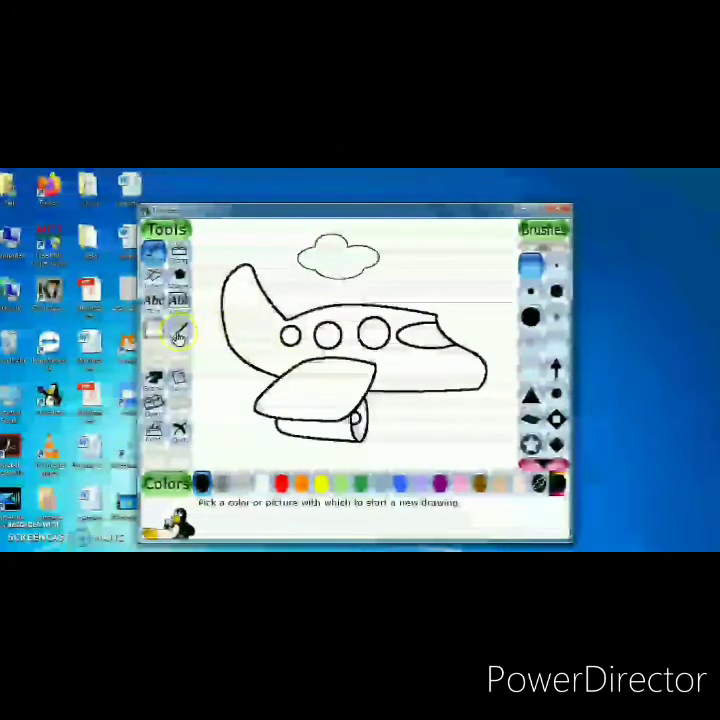
left_click(178, 335)
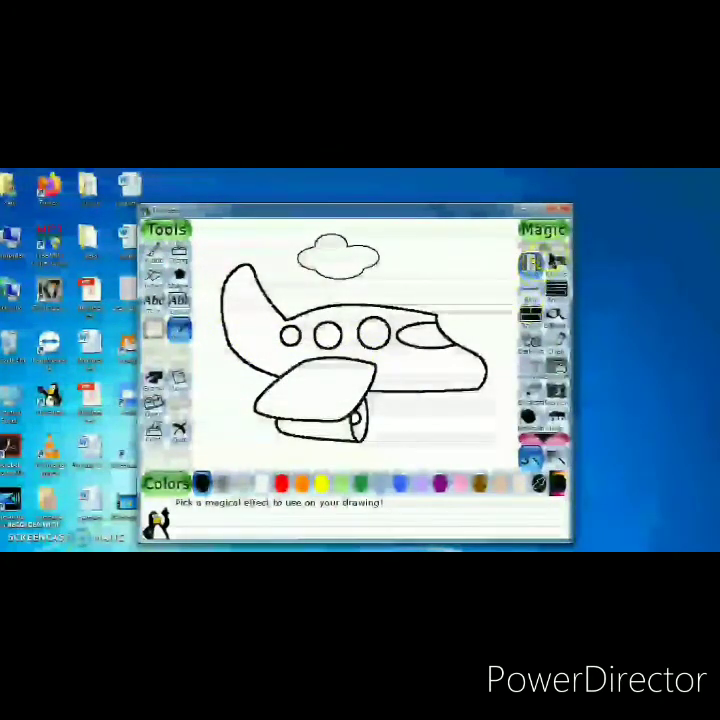
left_click(544, 440)
left_click(530, 263)
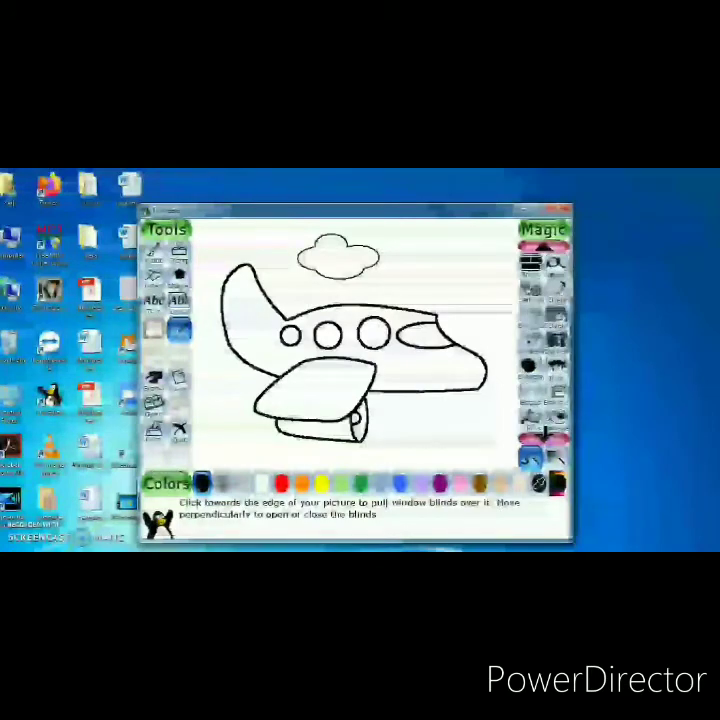
left_click(533, 400)
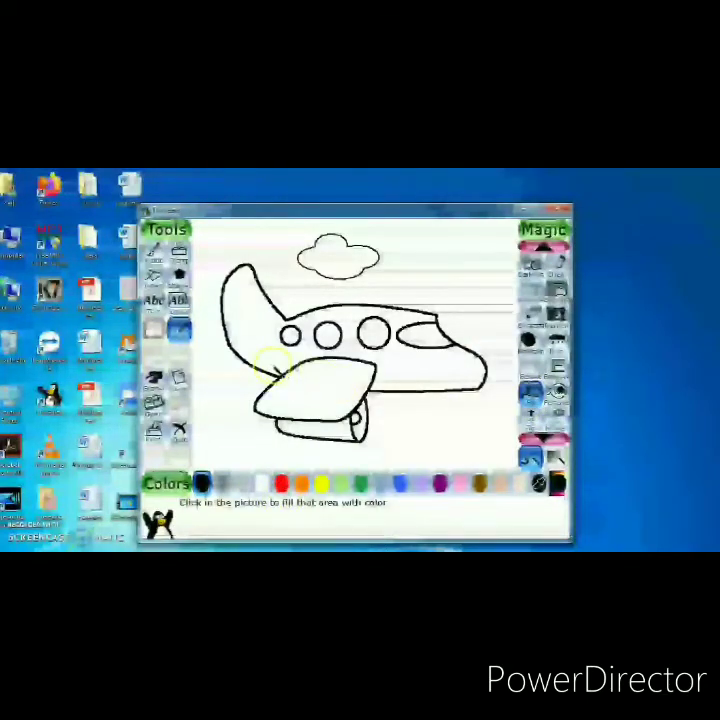
left_click(281, 486)
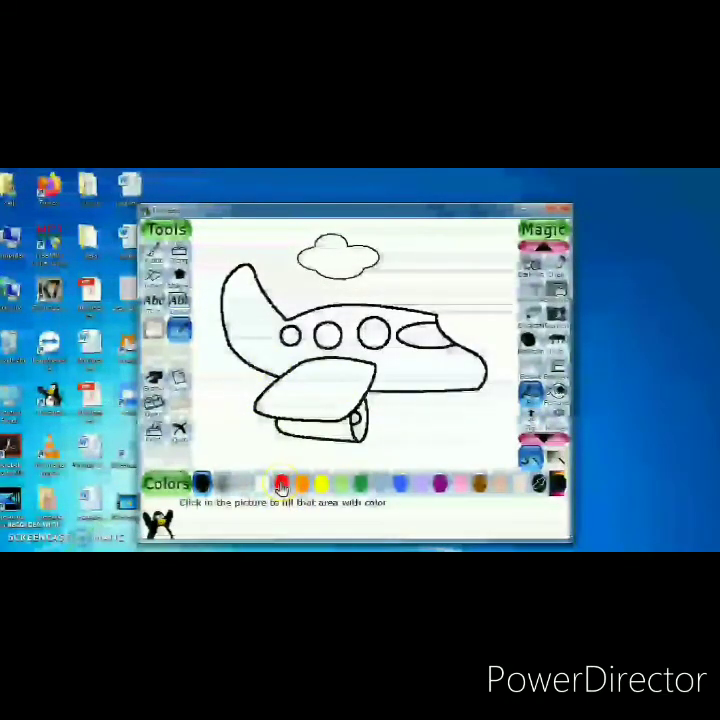
left_click(281, 486)
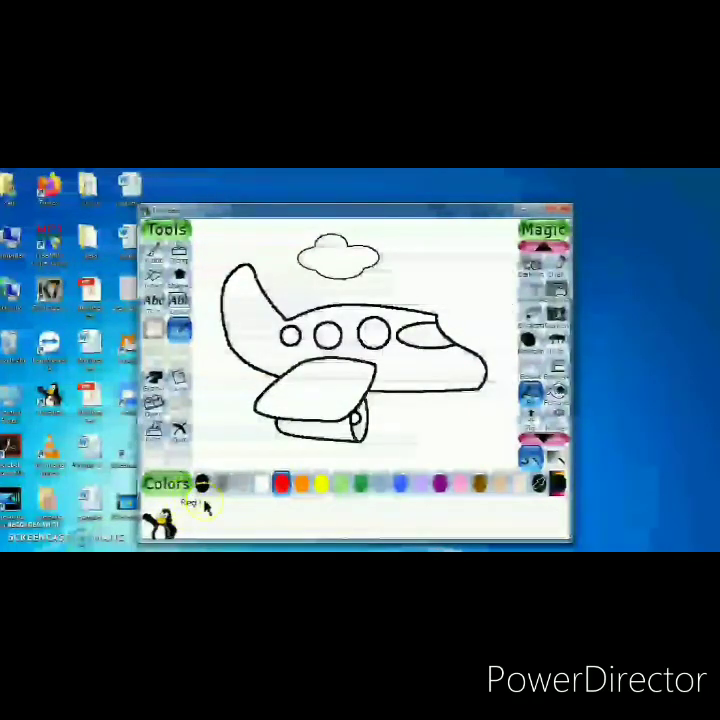
left_click(279, 505)
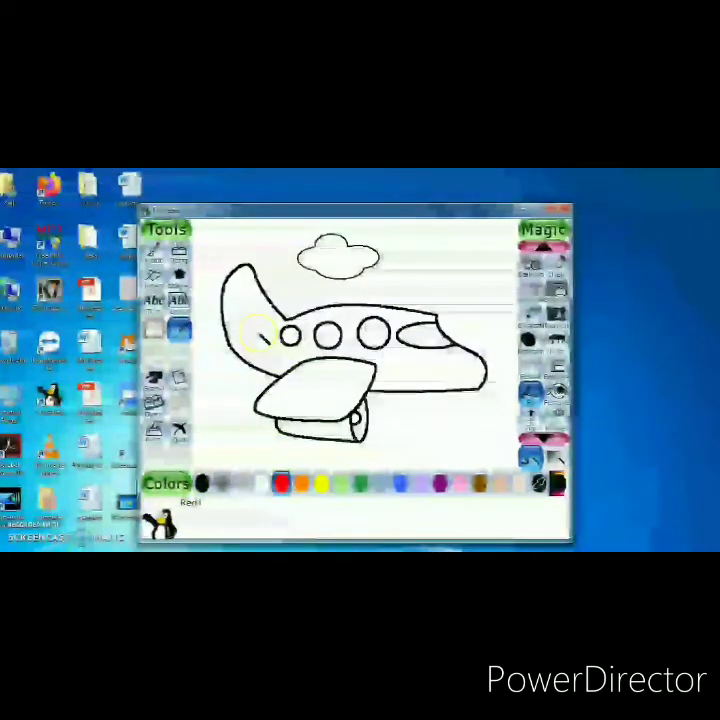
left_click(262, 337)
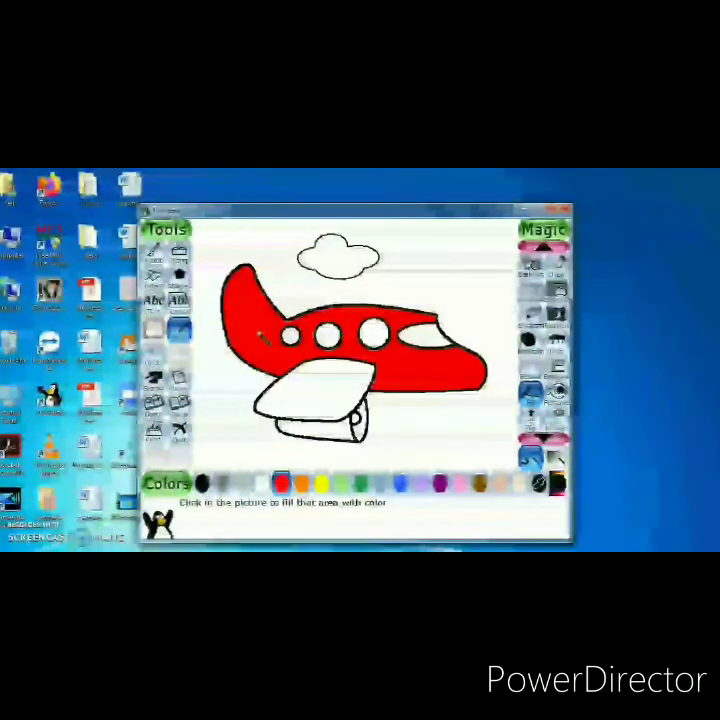
- Fill the airplane's three round passenger windows with yellow
left_click(323, 486)
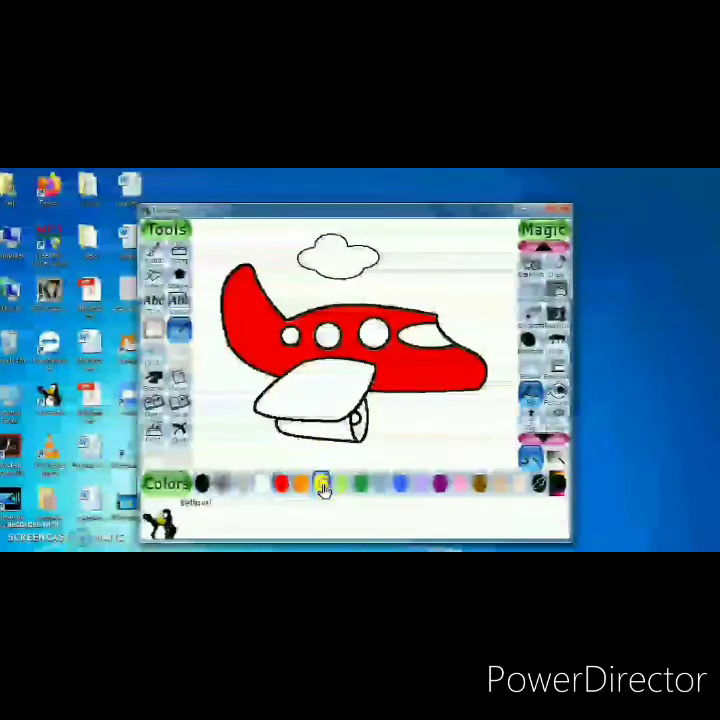
left_click(290, 337)
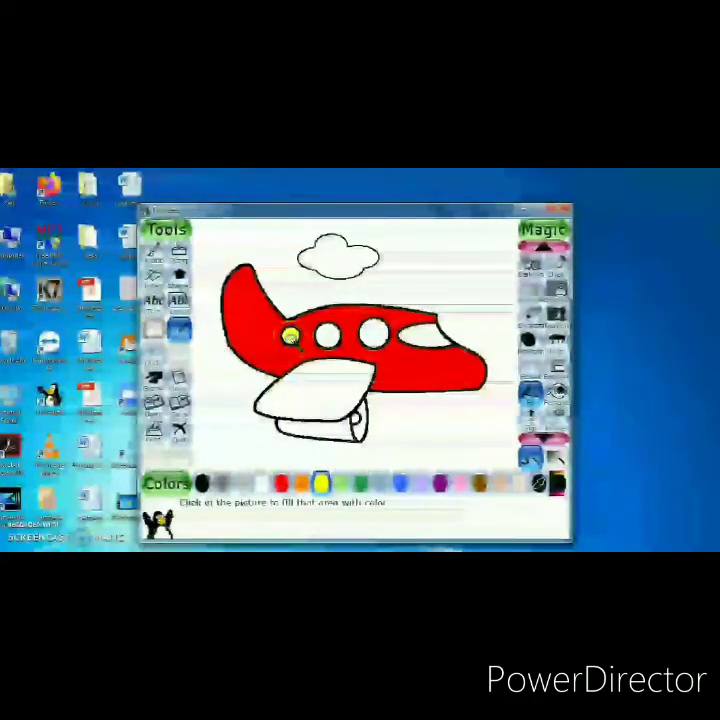
left_click(328, 335)
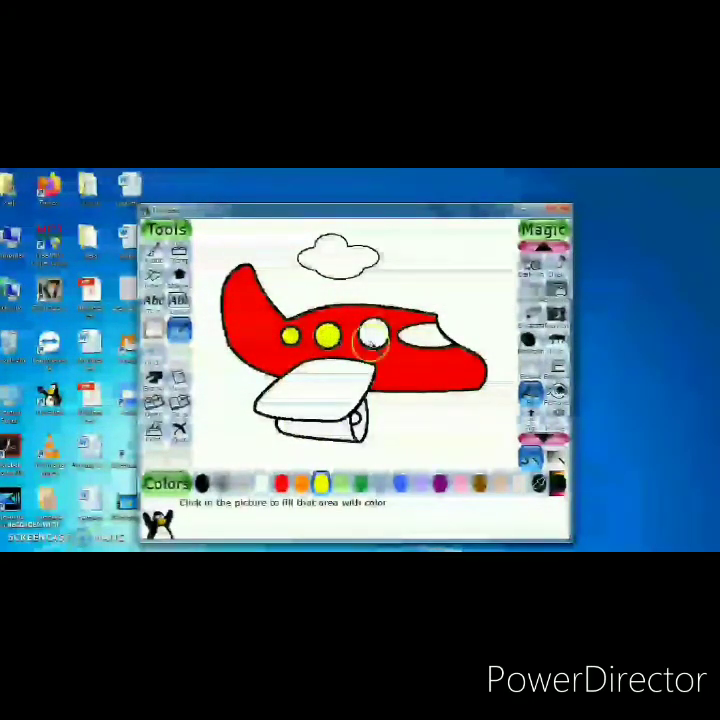
left_click(372, 338)
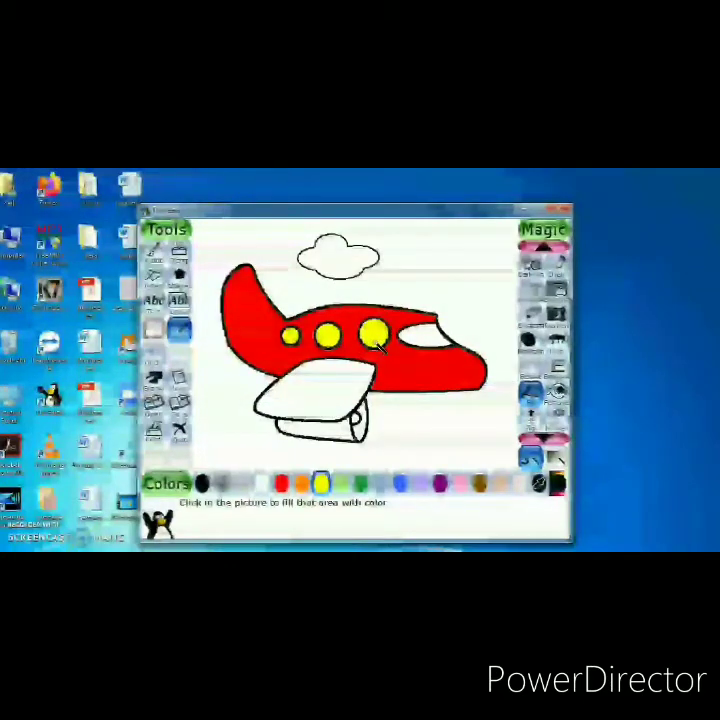
- Fill the airplane's cockpit window with tan and the cloud above it with blue
left_click(498, 486)
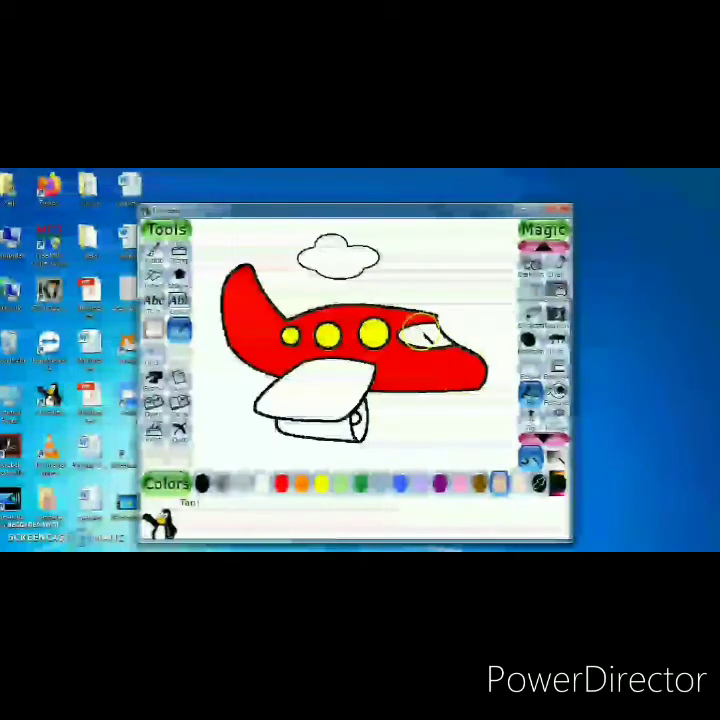
left_click(424, 336)
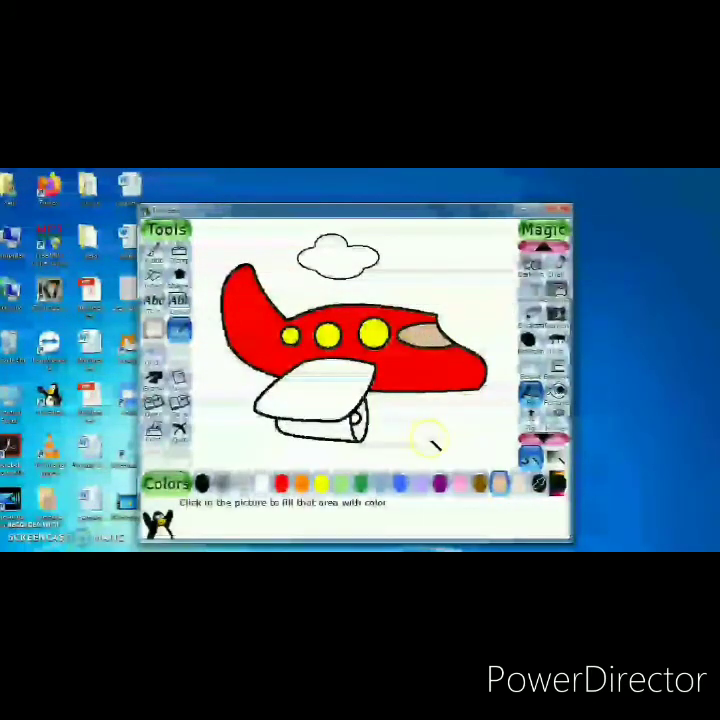
left_click(401, 484)
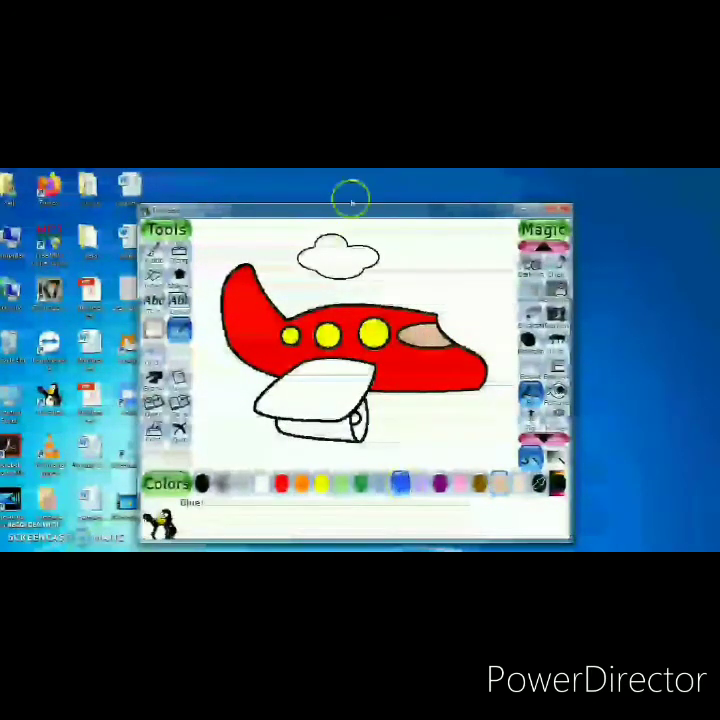
left_click(333, 252)
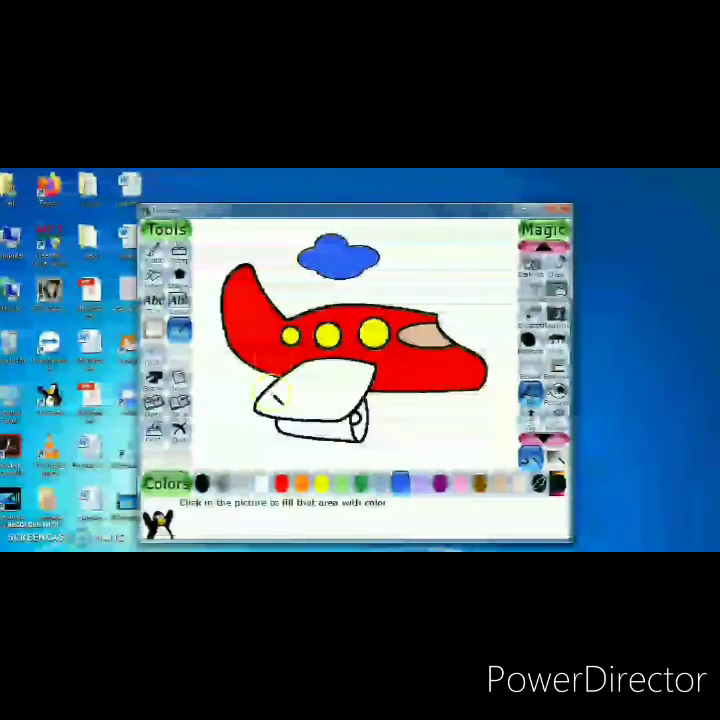
- Colour the wing orange and the engine beneath it yellow with a dark green front
left_click(302, 484)
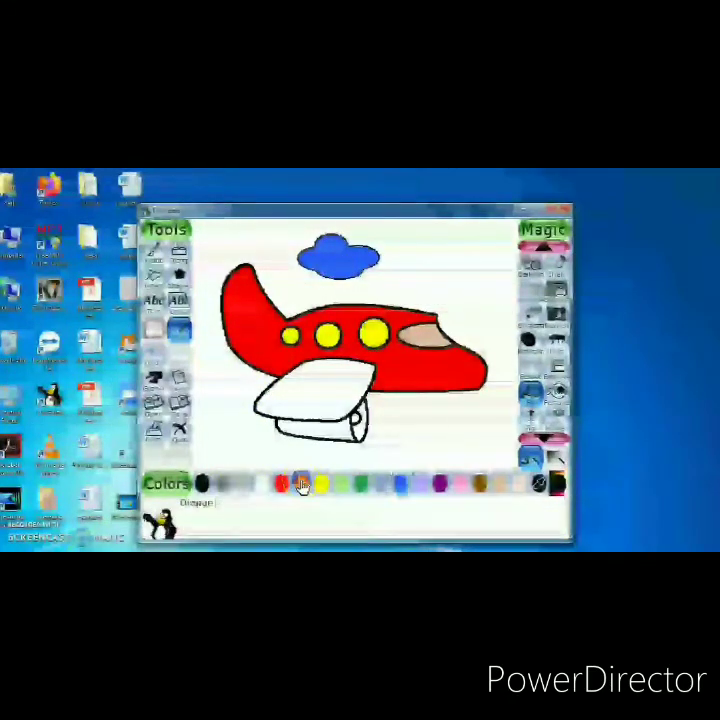
left_click(322, 393)
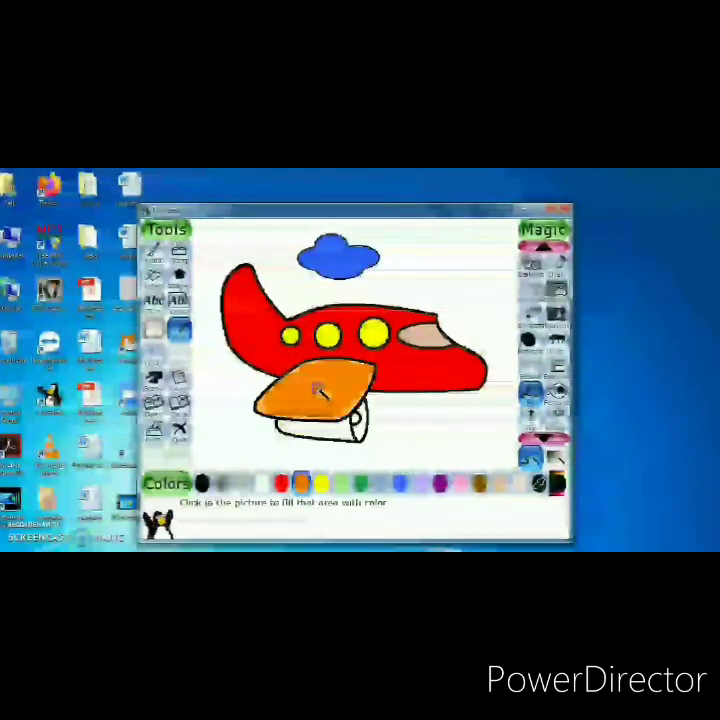
left_click(322, 484)
left_click(335, 430)
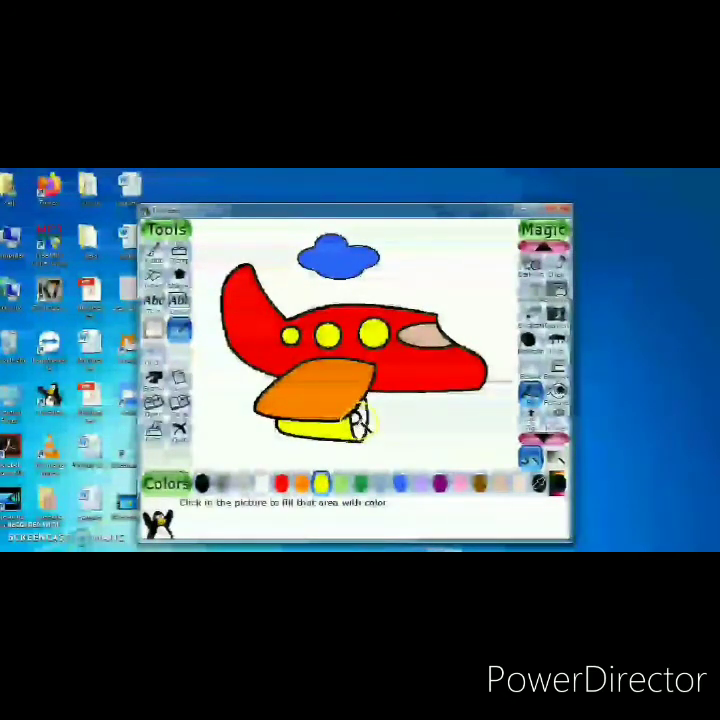
left_click(361, 484)
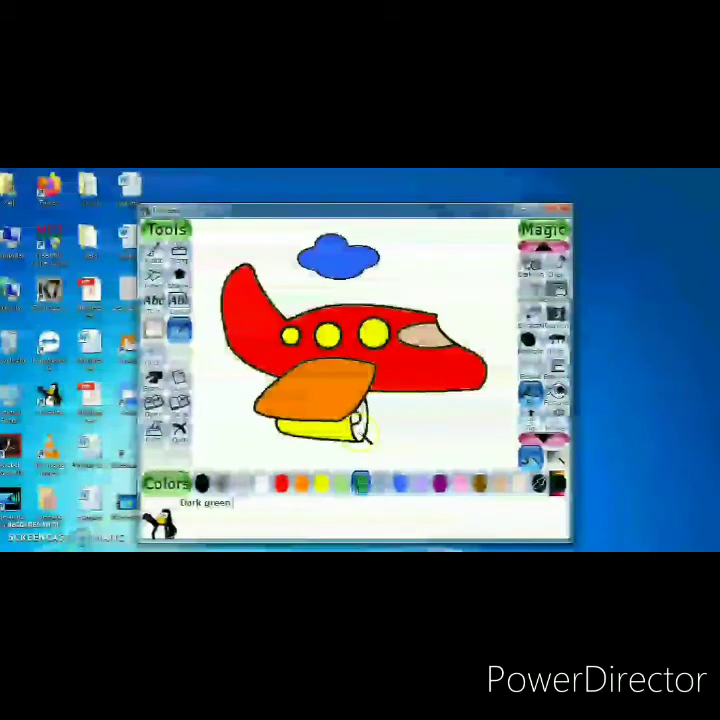
left_click(357, 427)
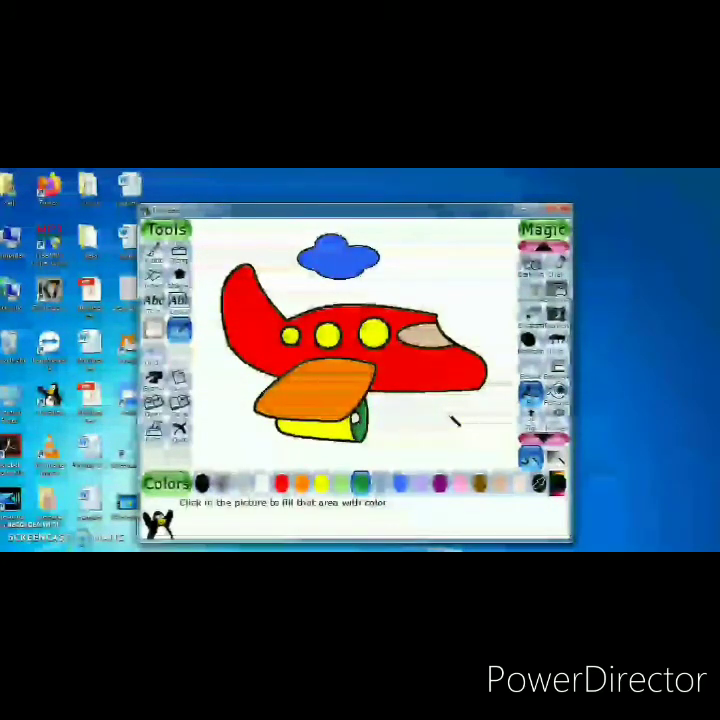
- Start a new blank drawing on a white background without saving the coloured airplane picture
left_click(182, 395)
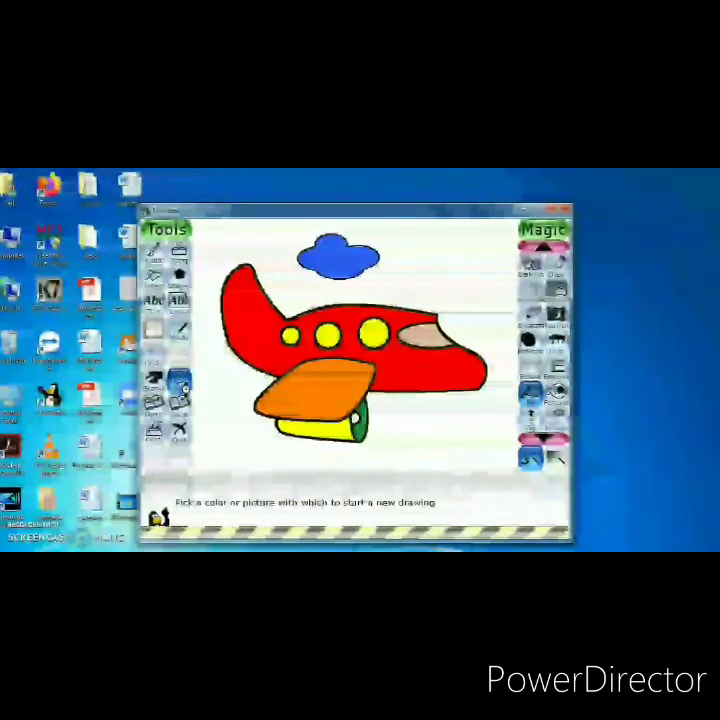
key("ctrl+n")
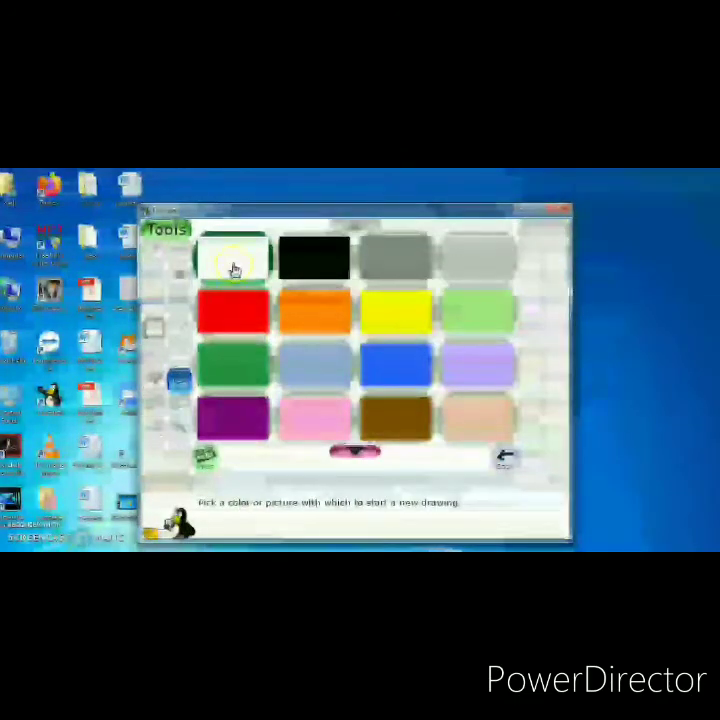
left_click(233, 268)
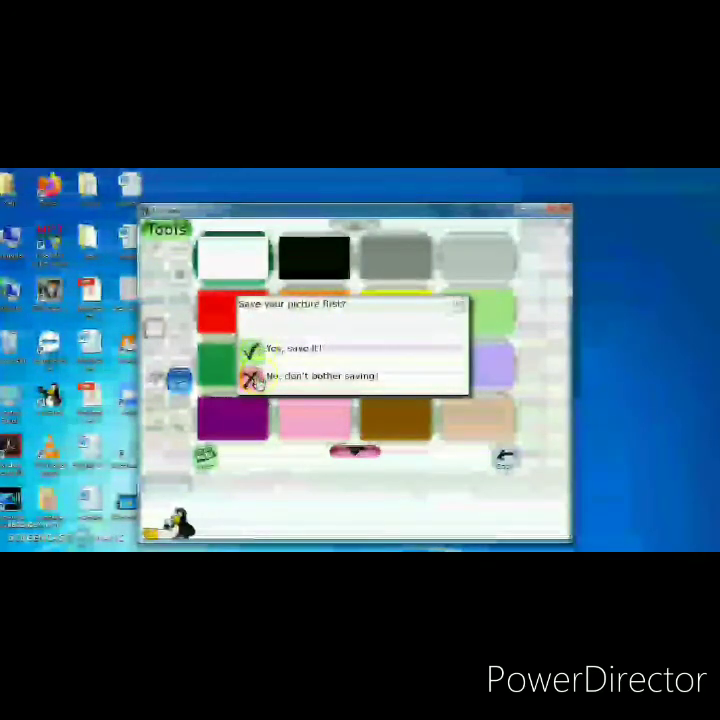
left_click(254, 379)
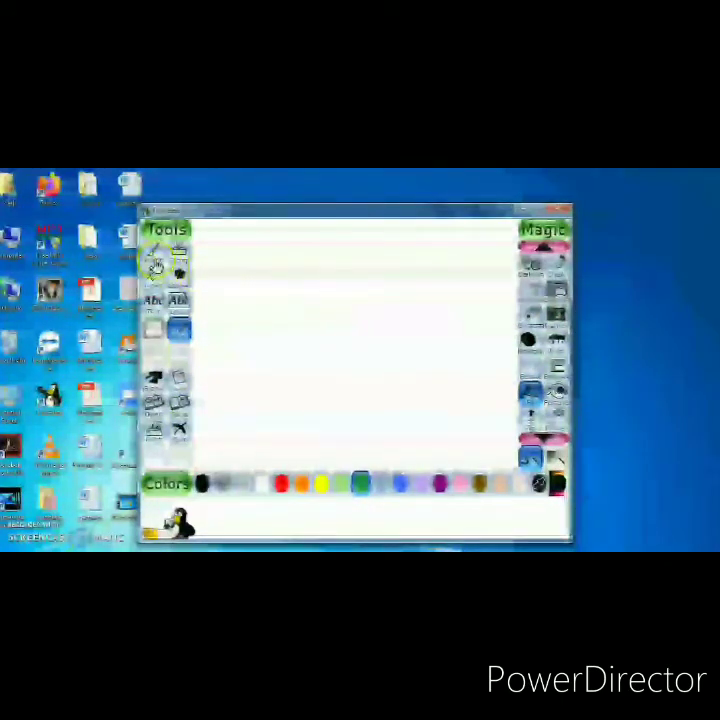
- Paint a brown zigzag of three mountain peaks across the upper half of the canvas with a small round brush
left_click(154, 262)
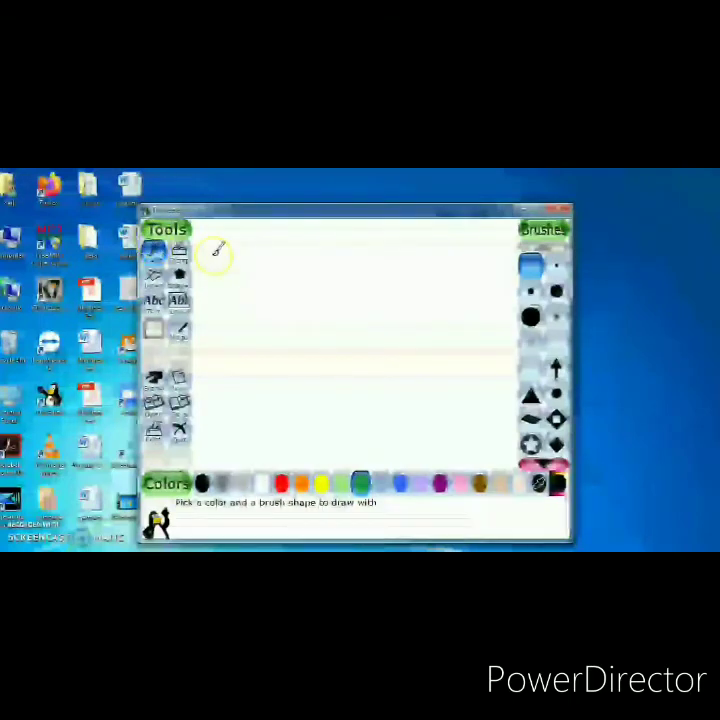
left_click(556, 268)
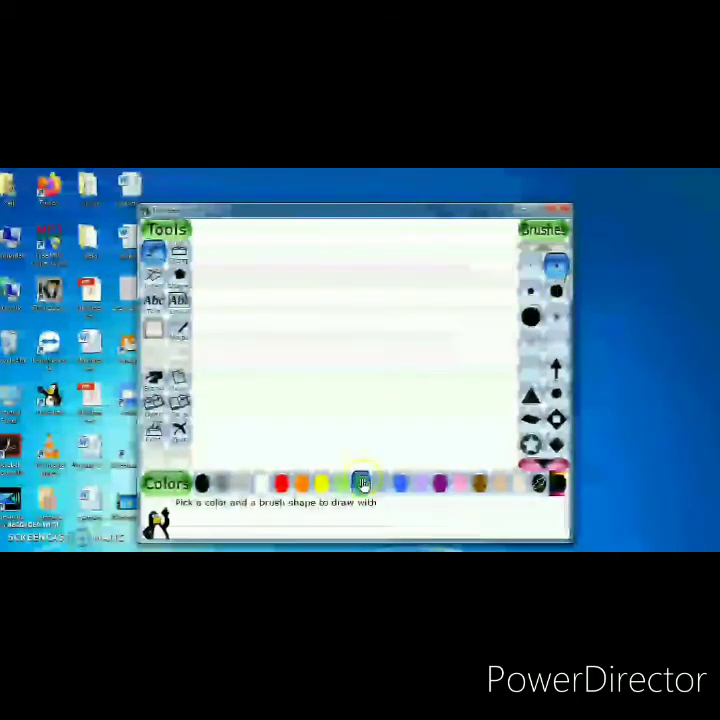
left_click(481, 487)
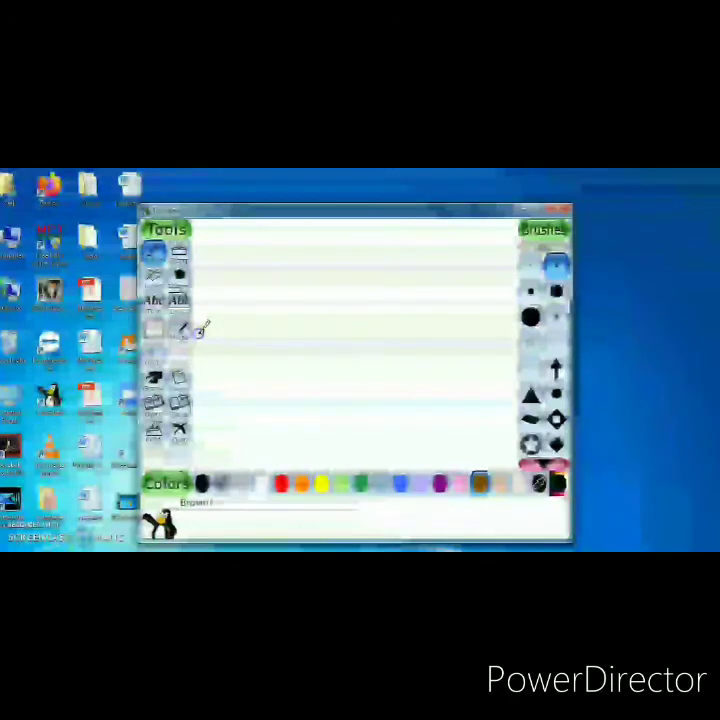
mouse_move(199, 330)
left_mouse_down()
mouse_move(227, 281)
mouse_move(260, 257)
mouse_move(298, 330)
mouse_move(316, 318)
mouse_move(351, 259)
mouse_move(370, 261)
mouse_move(381, 293)
left_mouse_up()
mouse_move(397, 336)
left_mouse_down()
mouse_move(464, 246)
mouse_move(494, 326)
mouse_move(516, 330)
left_mouse_up()
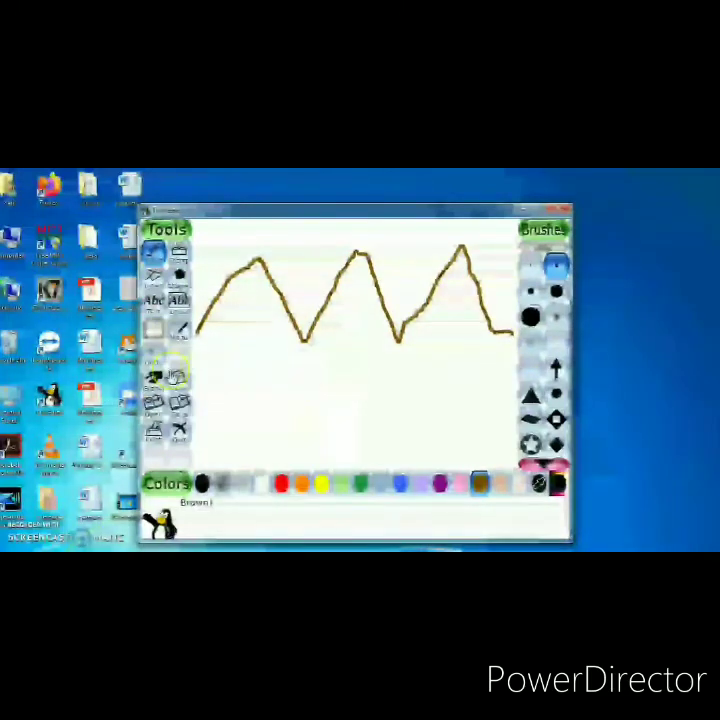
- Paint two wavy blue lines across the canvas below the brown mountains
left_click(398, 484)
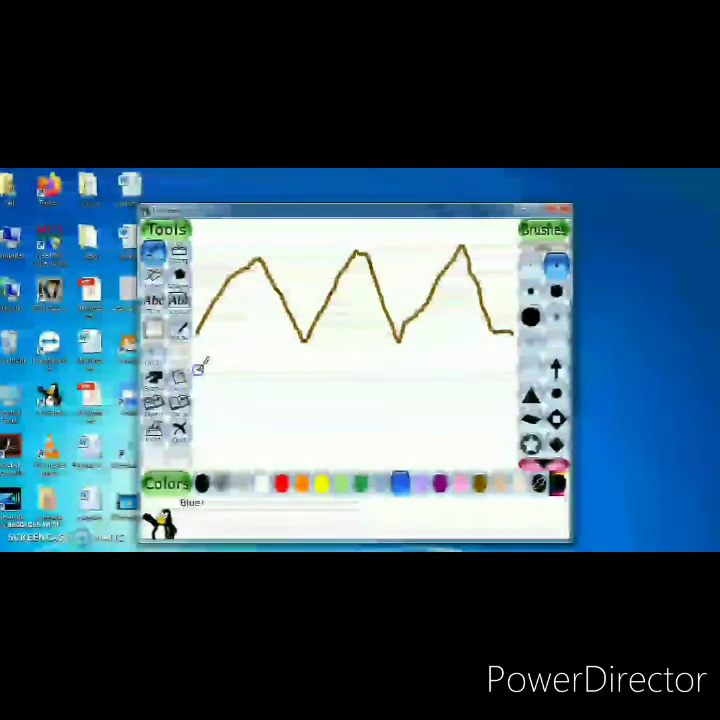
mouse_move(199, 368)
left_mouse_down()
mouse_move(244, 356)
mouse_move(329, 370)
mouse_move(397, 360)
mouse_move(431, 341)
mouse_move(476, 332)
mouse_move(509, 339)
left_mouse_up()
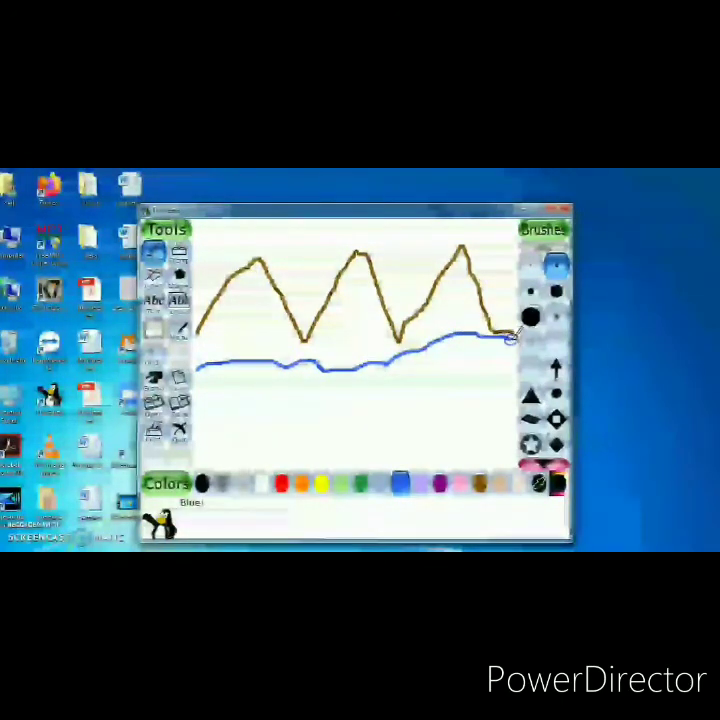
mouse_move(201, 455)
left_mouse_down()
mouse_move(397, 419)
mouse_move(460, 434)
mouse_move(507, 412)
left_mouse_up()
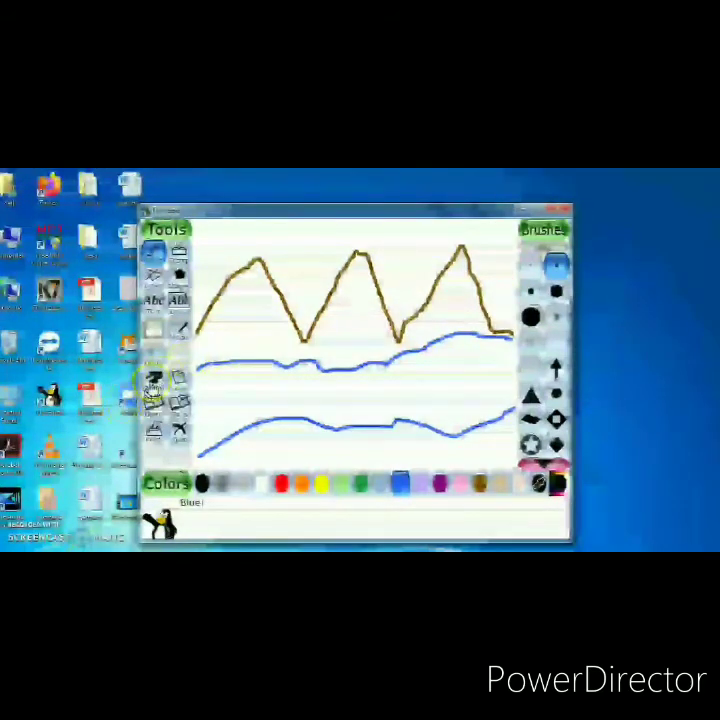
- Erase the brown mountains and the upper blue line with the largest square eraser, keeping the lower blue line
left_click(152, 380)
mouse_move(210, 330)
left_mouse_down()
mouse_move(205, 325)
mouse_move(231, 292)
mouse_move(263, 297)
left_mouse_up()
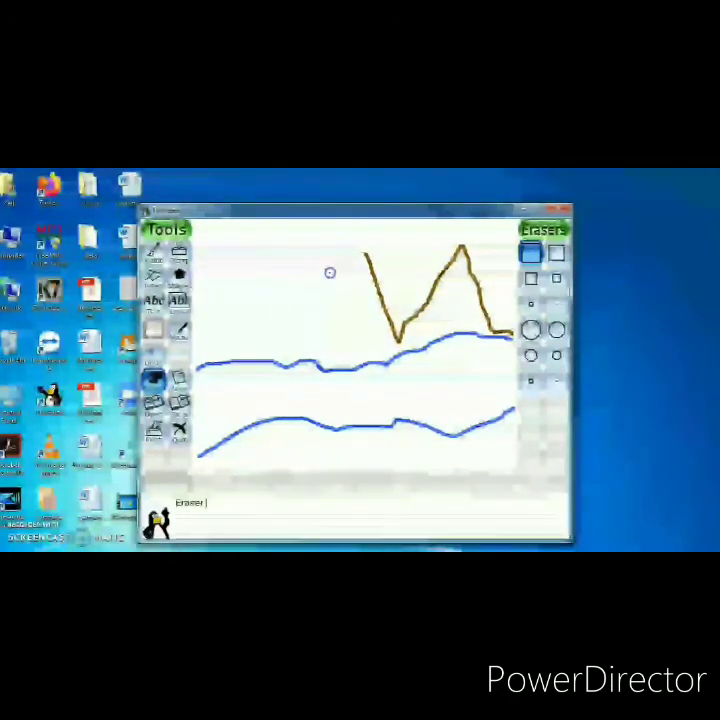
mouse_move(344, 281)
left_mouse_down()
mouse_move(381, 317)
mouse_move(437, 265)
mouse_move(480, 312)
mouse_move(448, 313)
mouse_move(428, 328)
mouse_move(397, 335)
mouse_move(340, 336)
left_mouse_up()
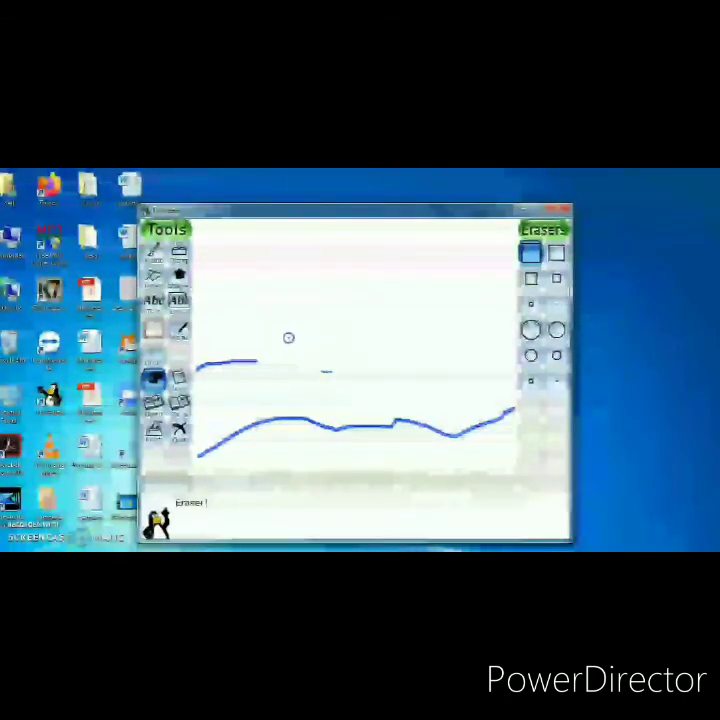
left_click_drag(243, 346, 229, 351)
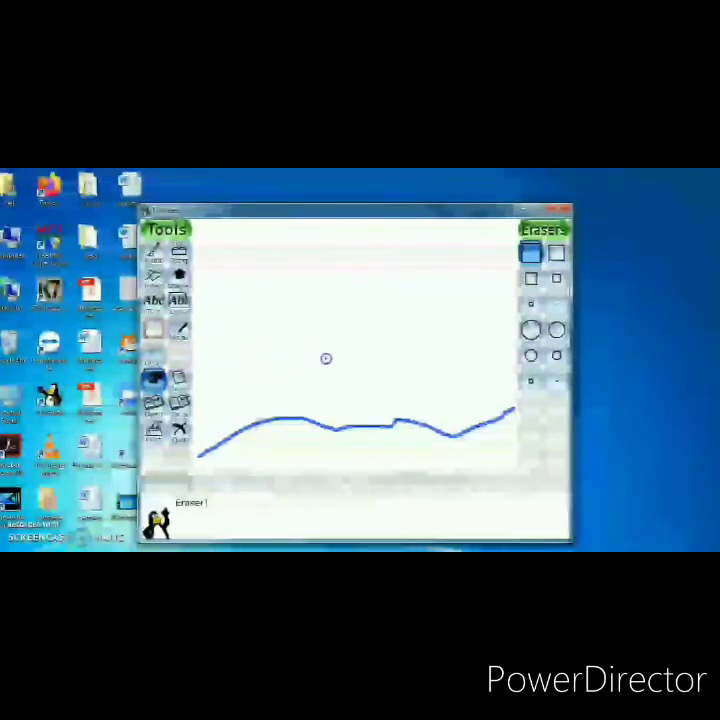
left_click_drag(338, 368, 275, 324)
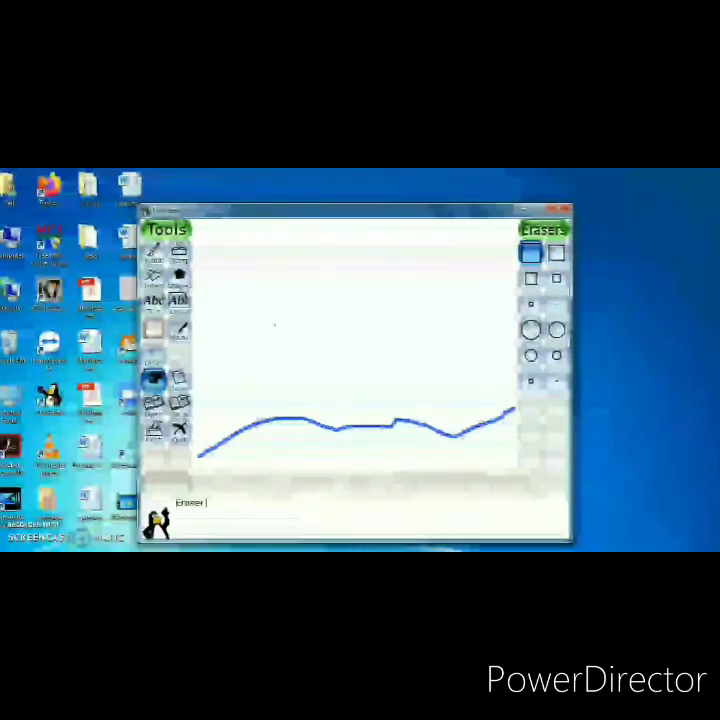
left_click(232, 381)
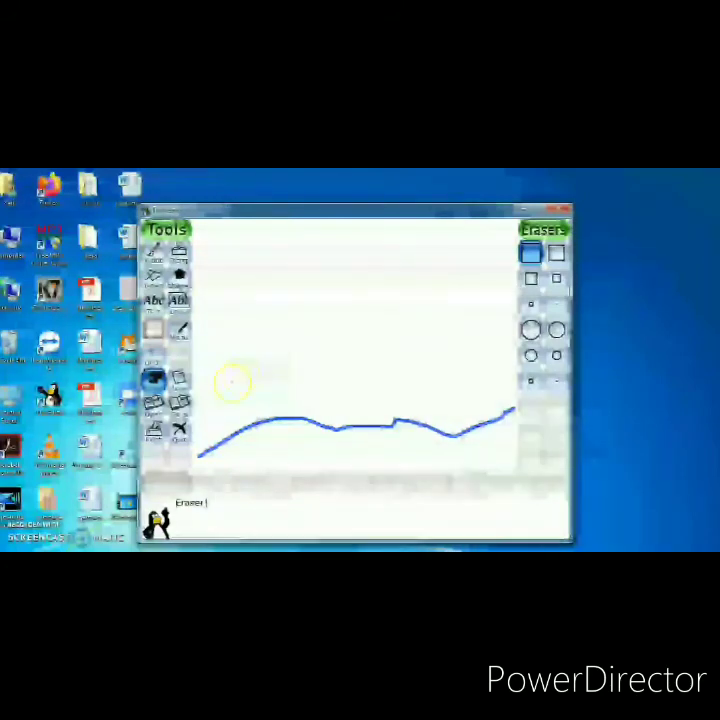
- Start a new drawing on a white background without saving the wavy-line picture
left_click(181, 376)
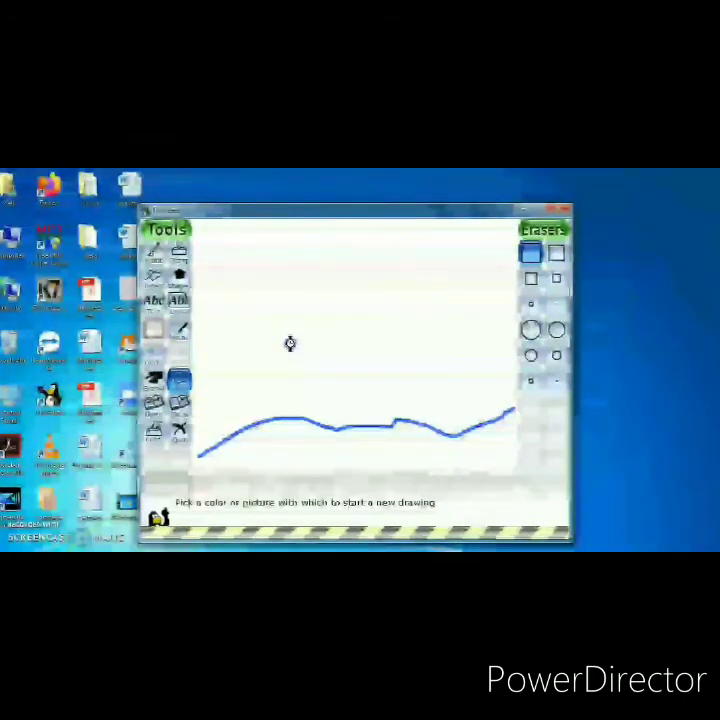
left_click(178, 378)
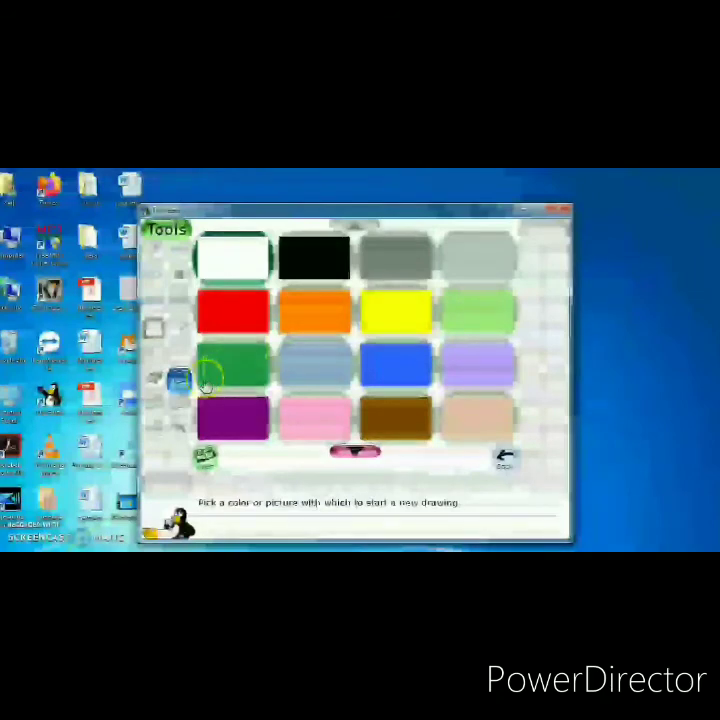
left_click(226, 287)
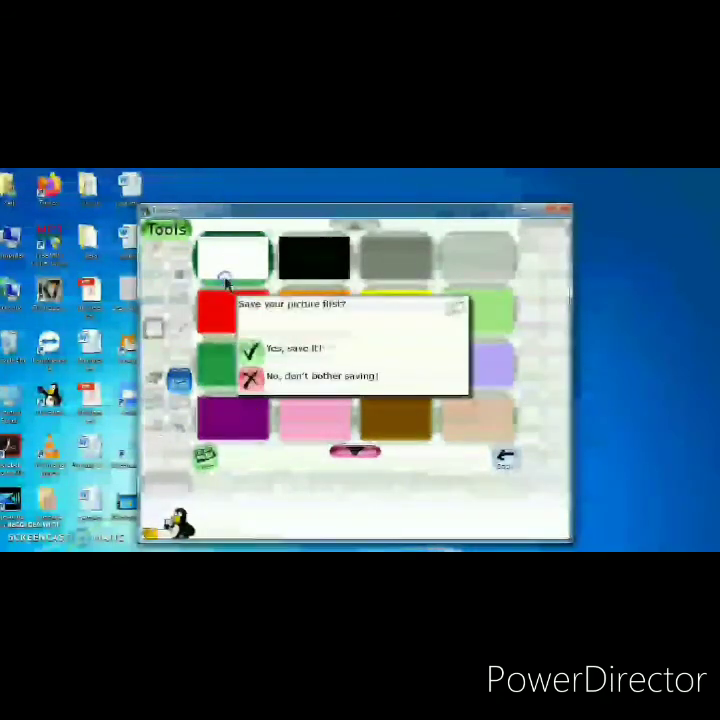
left_click(255, 385)
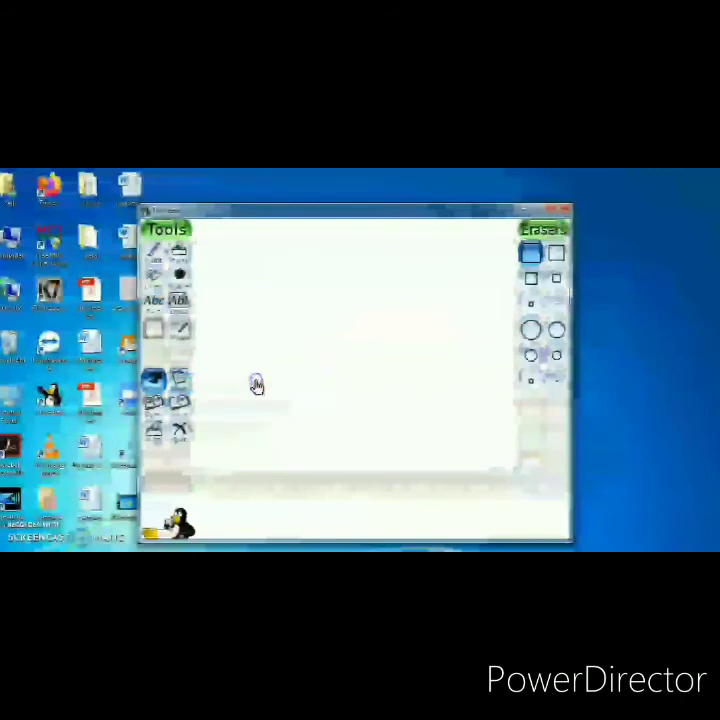
- Draw a straight horizontal blue line across the full canvas width using the Lines tool and a medium round brush
left_click(153, 277)
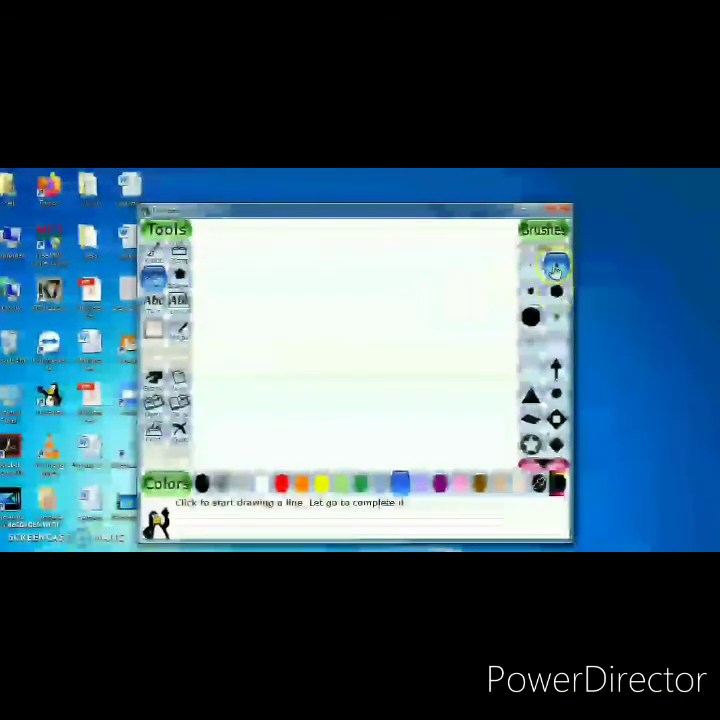
left_click(530, 290)
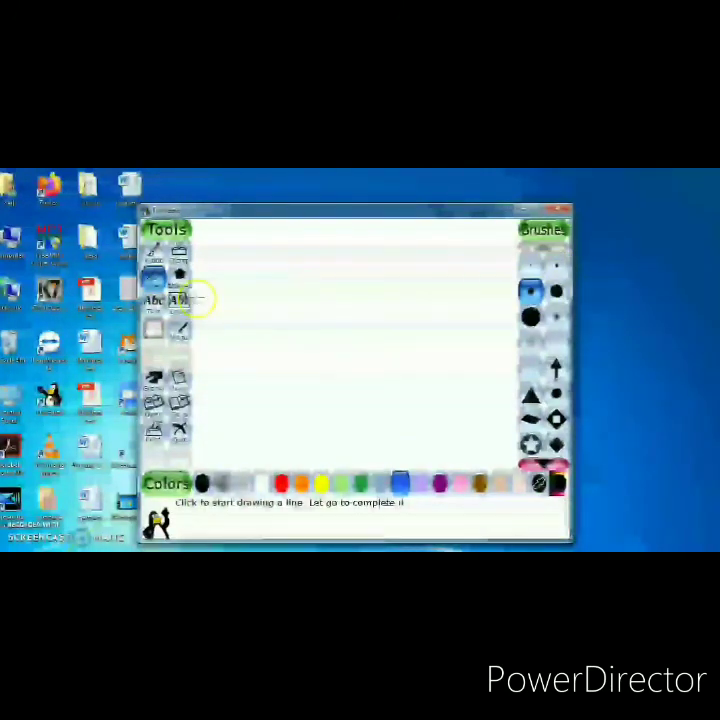
left_click_drag(197, 297, 307, 293)
mouse_move(200, 298)
left_mouse_down()
mouse_move(329, 289)
mouse_move(407, 300)
mouse_move(462, 318)
mouse_move(512, 297)
left_mouse_up()
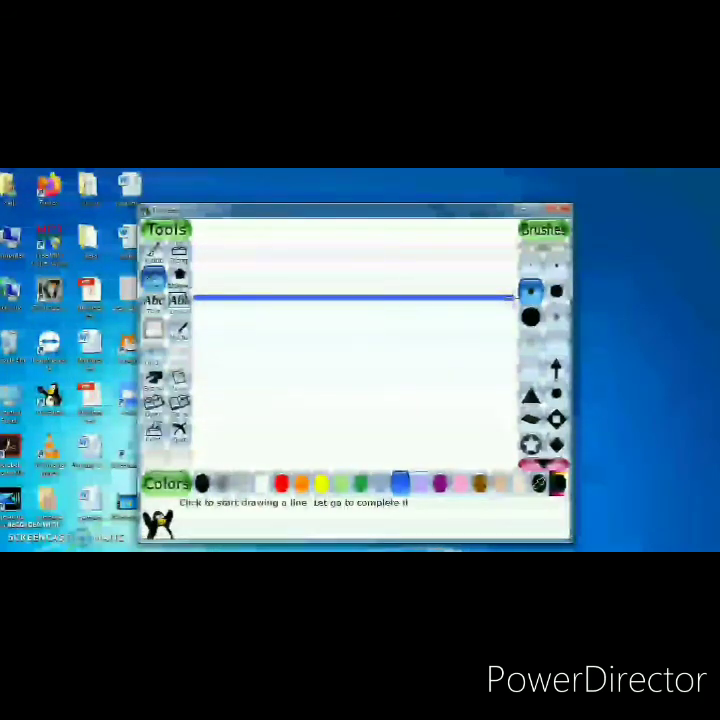
- Draw a horizontal line of brown arrows below the blue line using the arrow-shaped brush
left_click(478, 485)
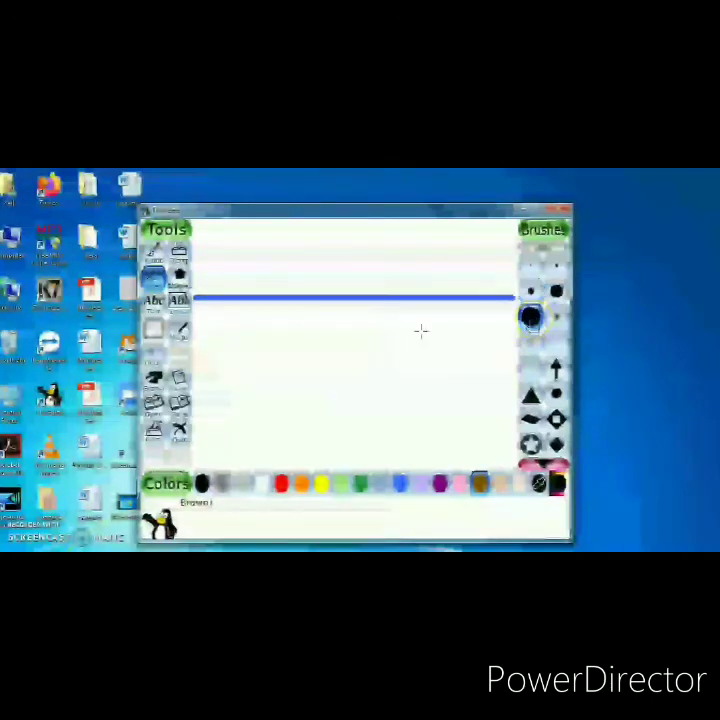
left_click(556, 368)
left_click(213, 368)
left_click_drag(203, 367, 267, 363)
mouse_move(333, 375)
left_mouse_down()
mouse_move(402, 376)
mouse_move(469, 362)
mouse_move(511, 367)
left_mouse_up()
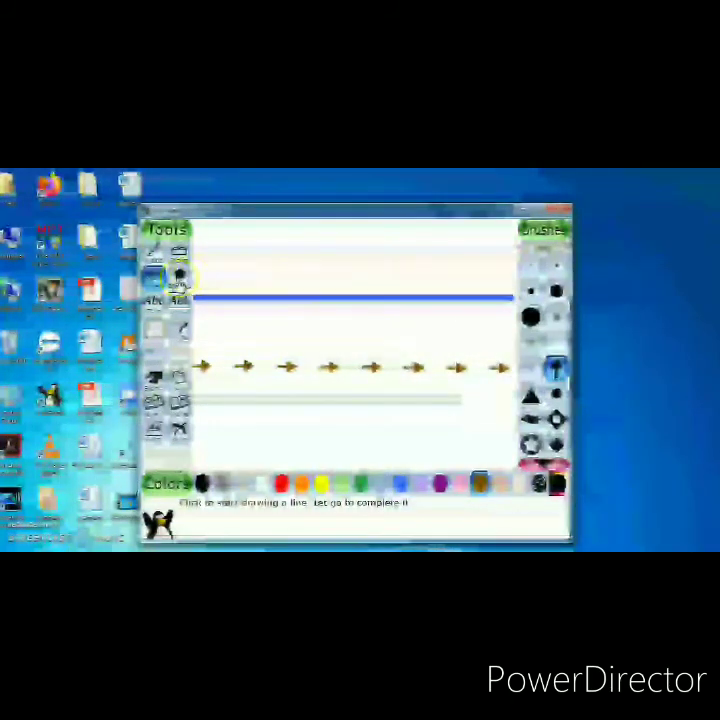
- Choose the Shapes tool and start a new white drawing, discarding the blue line and the arrows
left_click(178, 280)
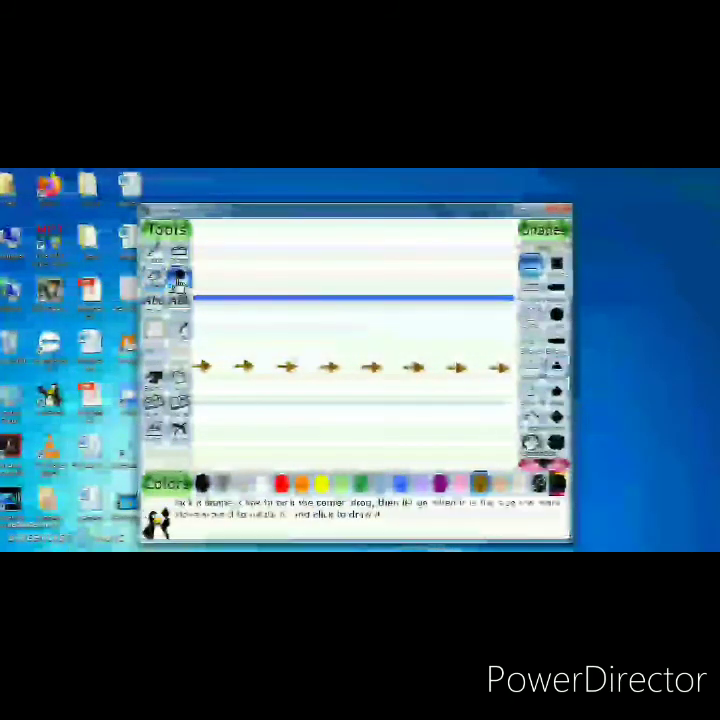
left_click(178, 380)
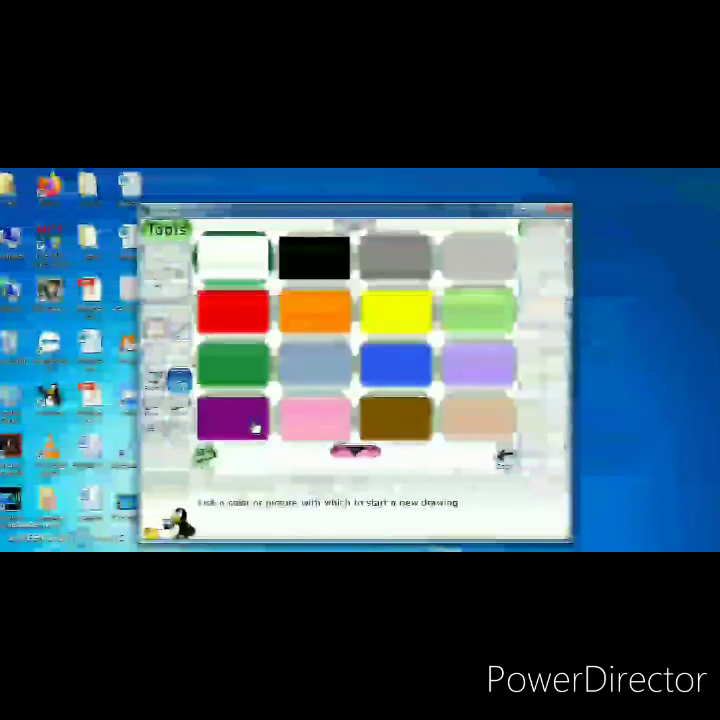
left_click(224, 273)
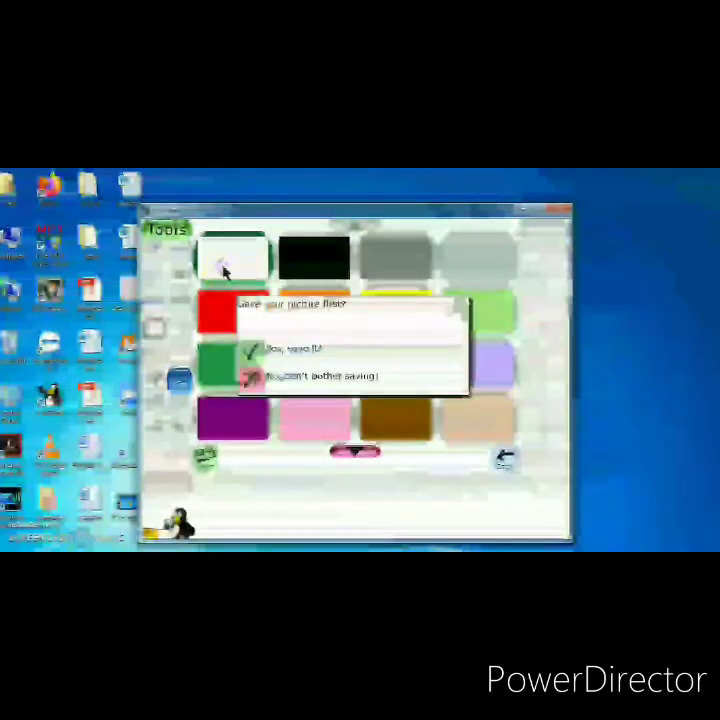
left_click(252, 382)
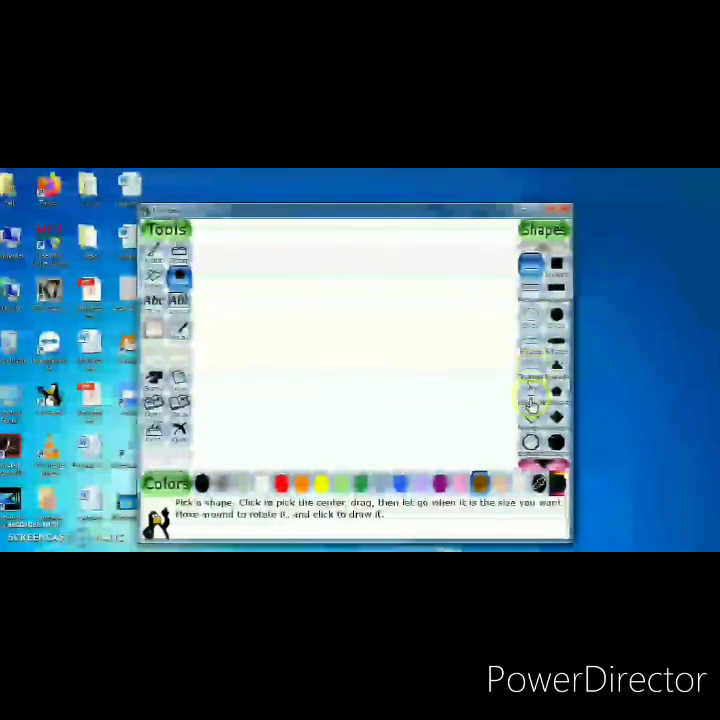
- Draw a red outlined five-pointed star in the upper-left part of the canvas, tilted slightly
left_click(540, 461)
left_click(540, 461)
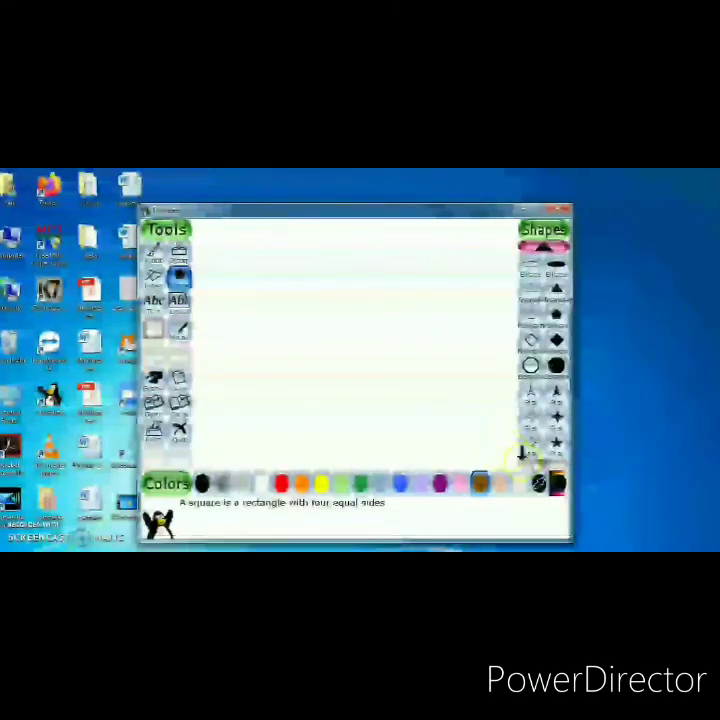
left_click(531, 448)
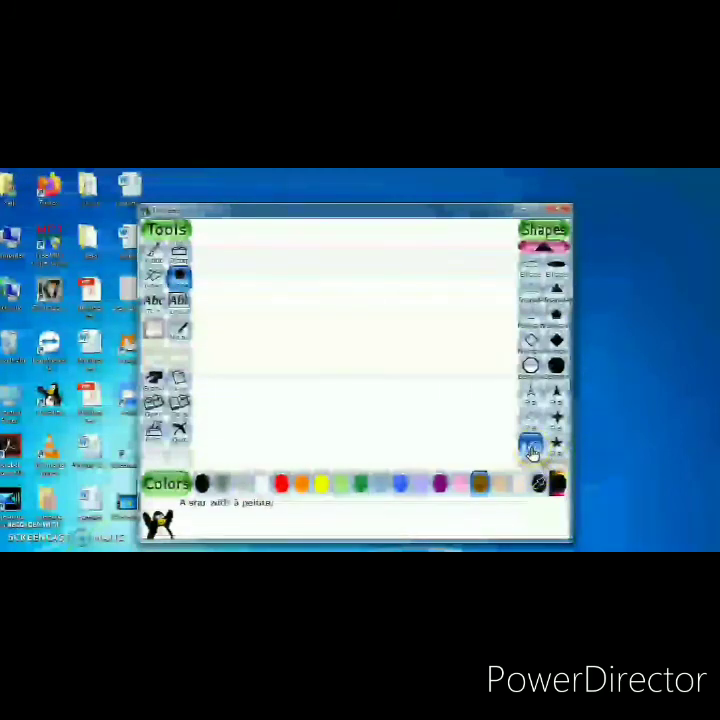
left_click(282, 486)
mouse_move(265, 297)
left_mouse_down()
mouse_move(275, 273)
mouse_move(313, 291)
mouse_move(344, 326)
left_mouse_up()
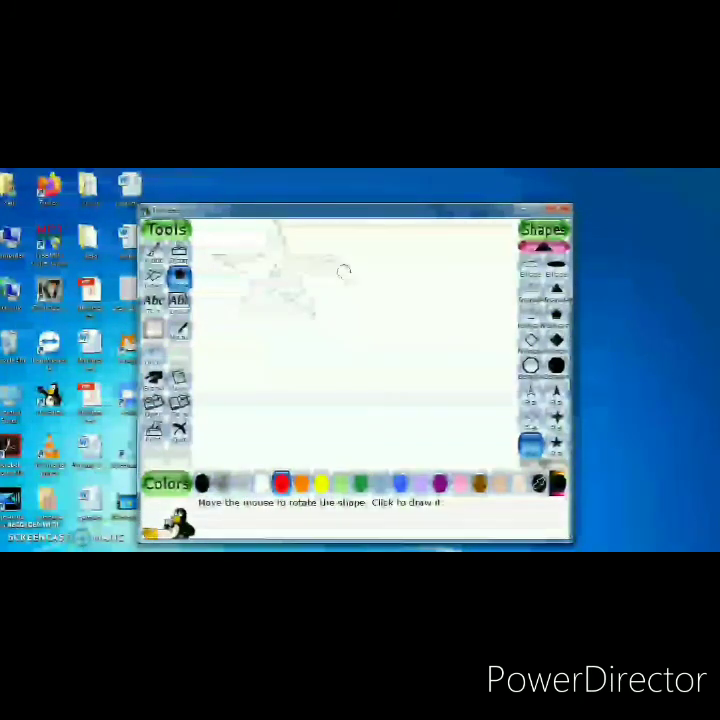
left_click(496, 296)
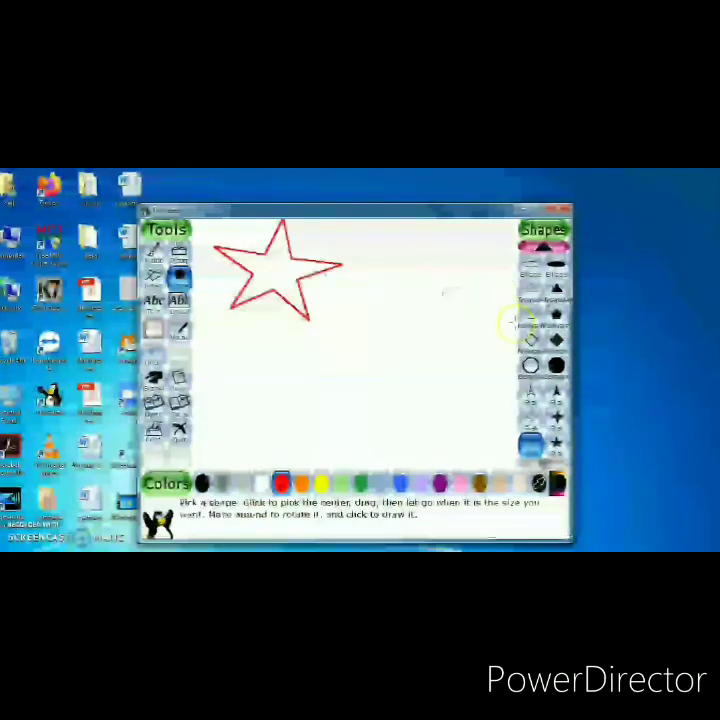
- Draw a filled red triangle pointing upward beside the star, near the canvas centre
left_click(562, 290)
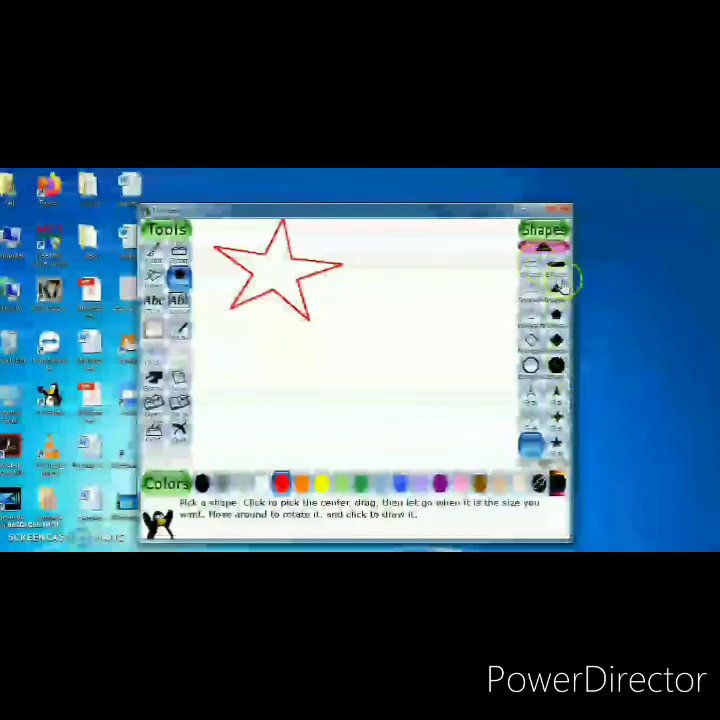
left_click(556, 264)
left_click(557, 296)
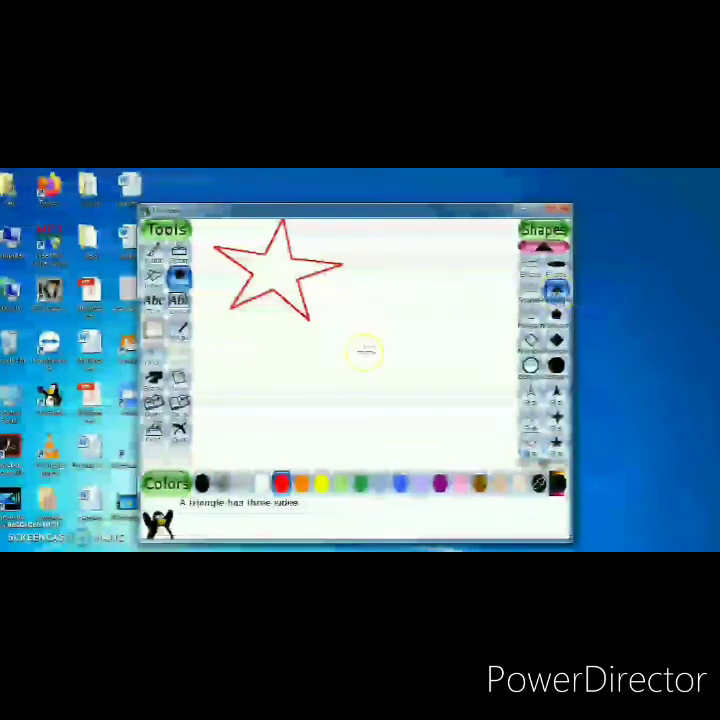
mouse_move(369, 311)
left_mouse_down()
mouse_move(394, 315)
mouse_move(424, 360)
left_mouse_up()
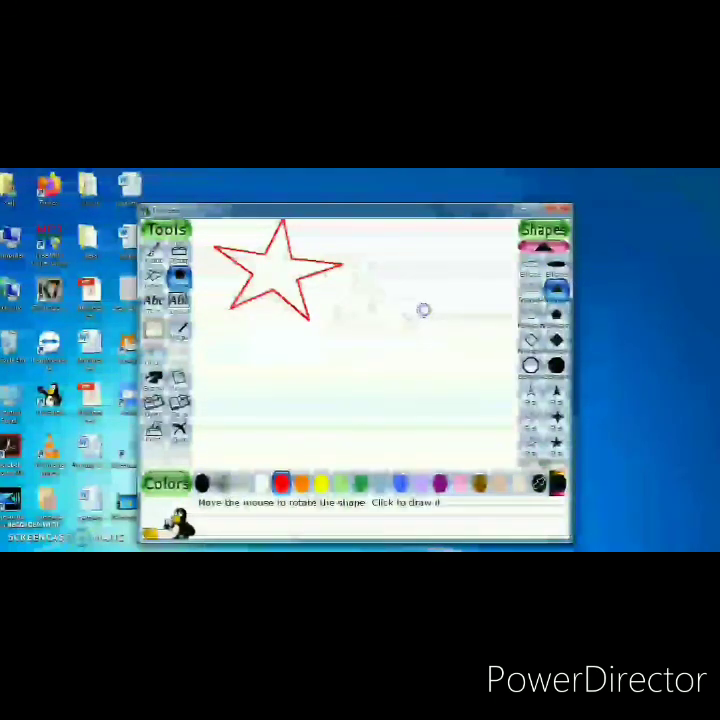
left_click(423, 311)
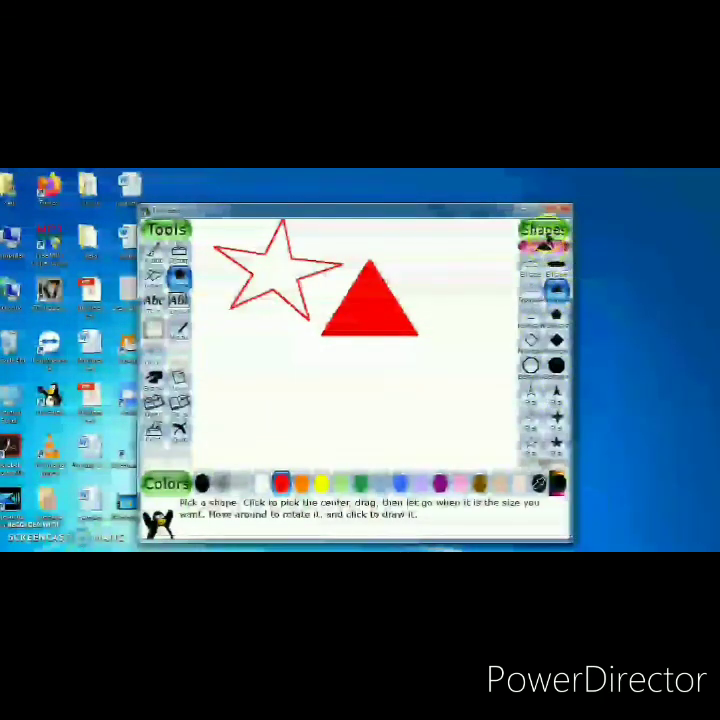
- Draw an upright filled red square below the star and the triangle
left_click(544, 250)
left_click(545, 250)
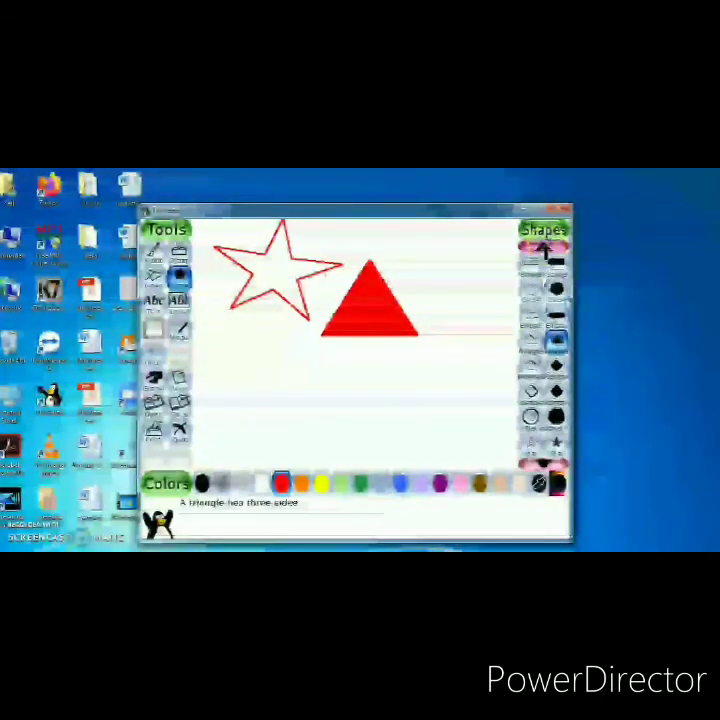
left_click(546, 250)
left_click(553, 262)
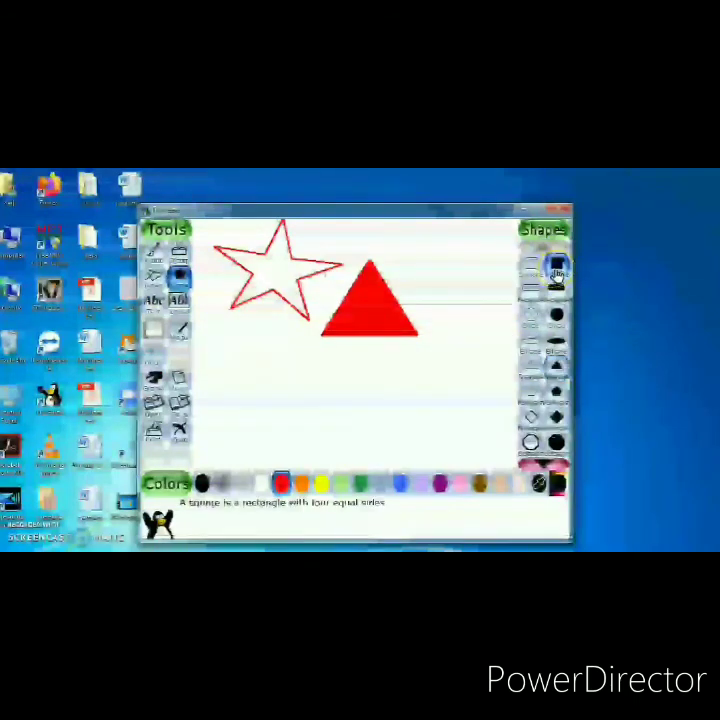
mouse_move(308, 382)
left_mouse_down()
mouse_move(332, 384)
mouse_move(366, 407)
mouse_move(353, 400)
left_mouse_up()
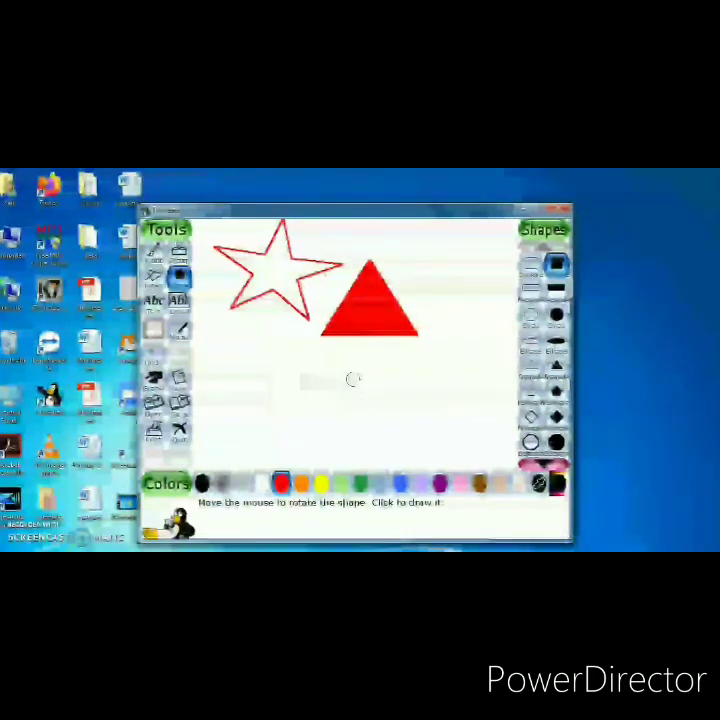
left_click(353, 379)
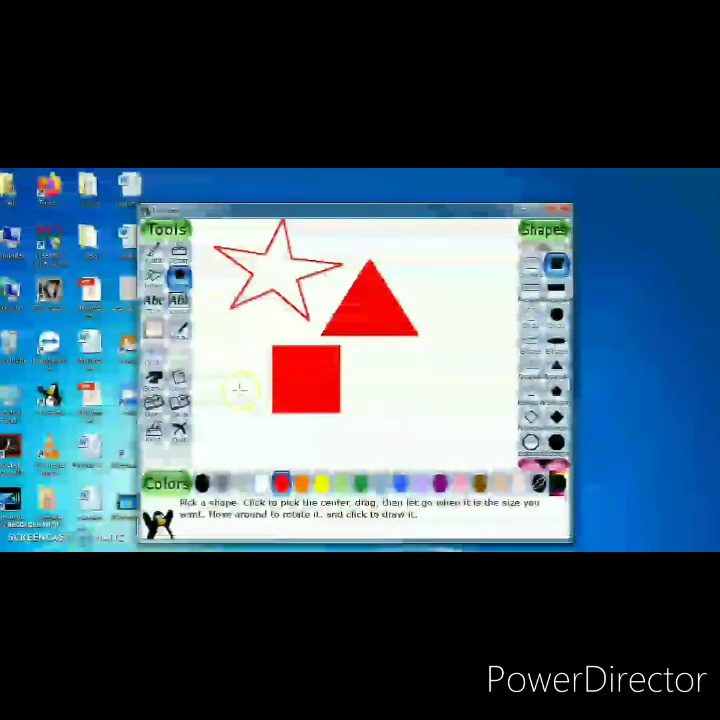
- Open the choice of backgrounds and pictures for starting another new drawing
left_click(179, 385)
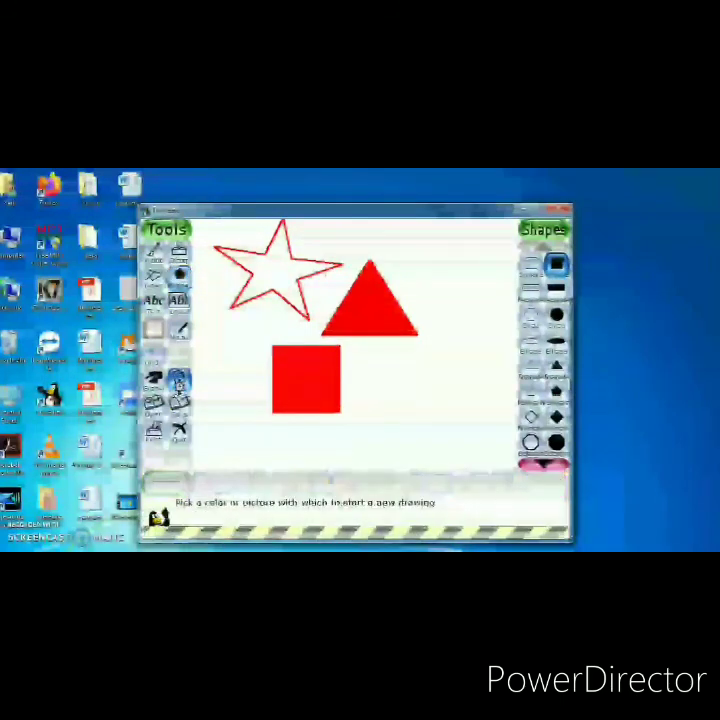